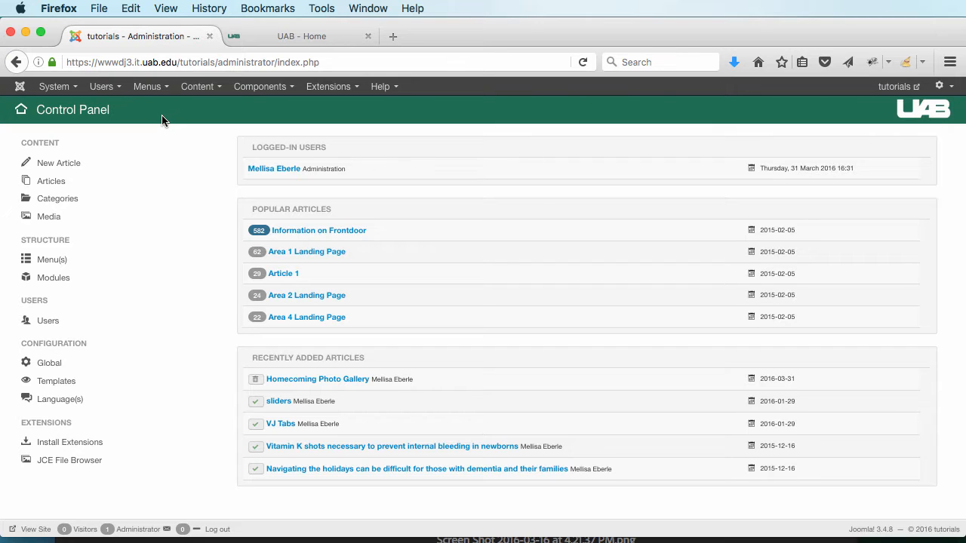
Step: Look through the Content menu, then bring up the Components menu in the Control Panel
{"action": "left_click", "coordinate": [203, 87]}
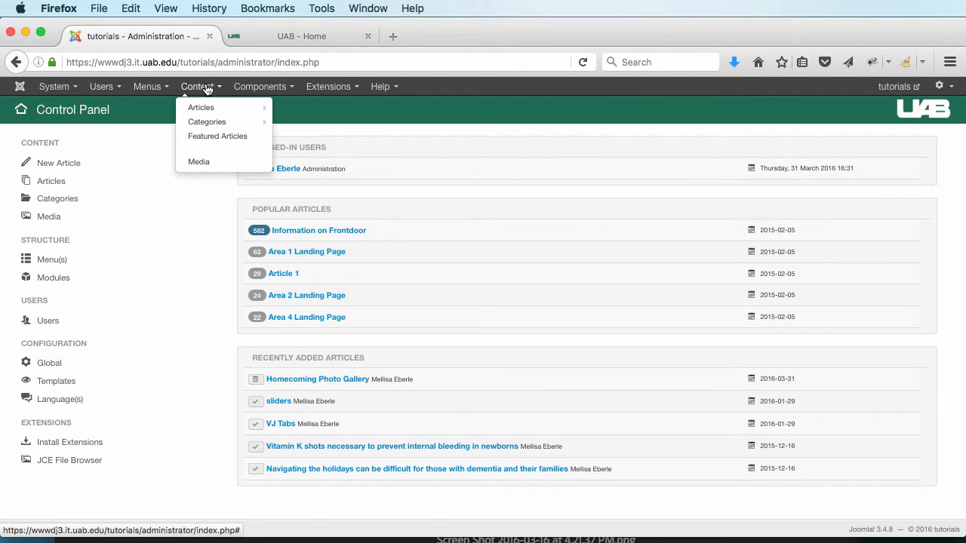
{"action": "mouse_move", "coordinate": [192, 114]}
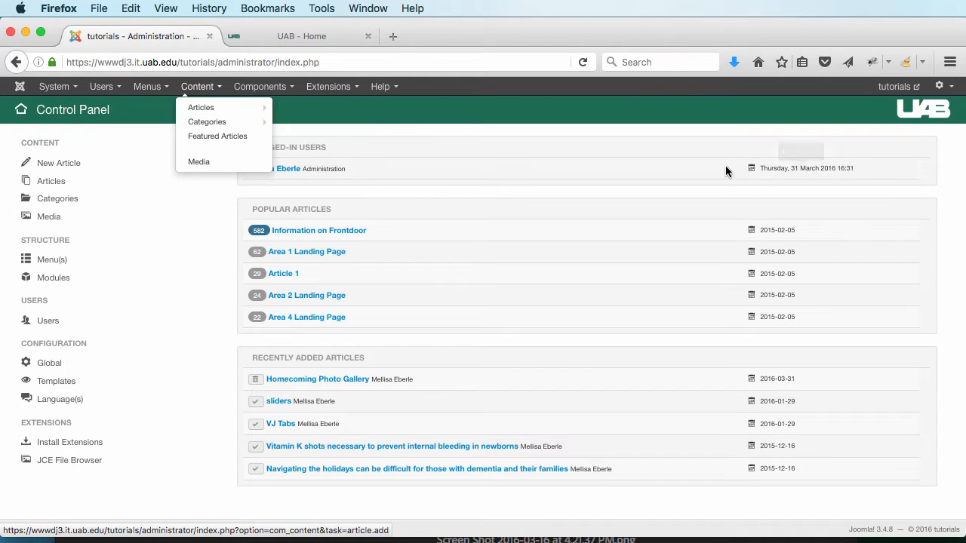
{"action": "left_click", "coordinate": [510, 115]}
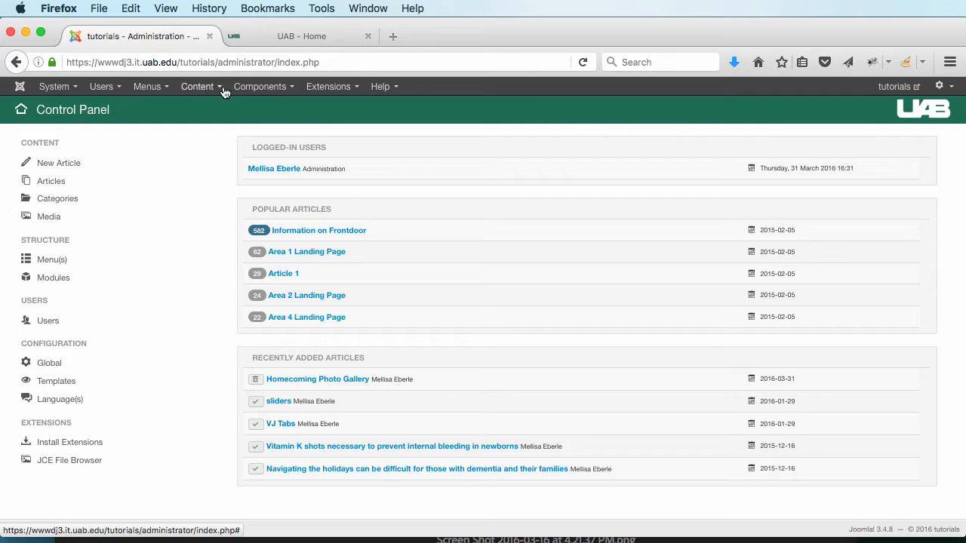
{"action": "left_click", "coordinate": [259, 88]}
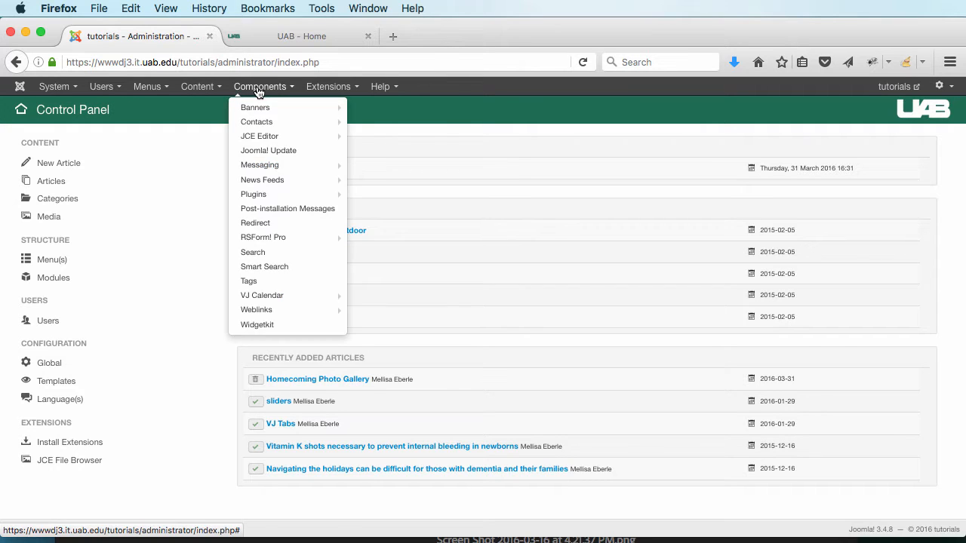
Step: In Widgetkit, create a new widget of type Gallery using Custom content
{"action": "left_click", "coordinate": [276, 327]}
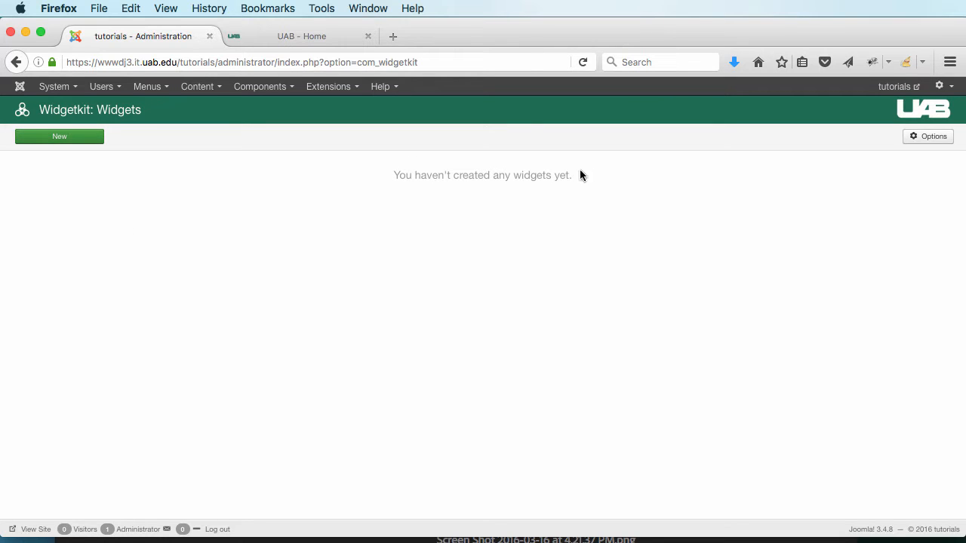
{"action": "left_click", "coordinate": [51, 139]}
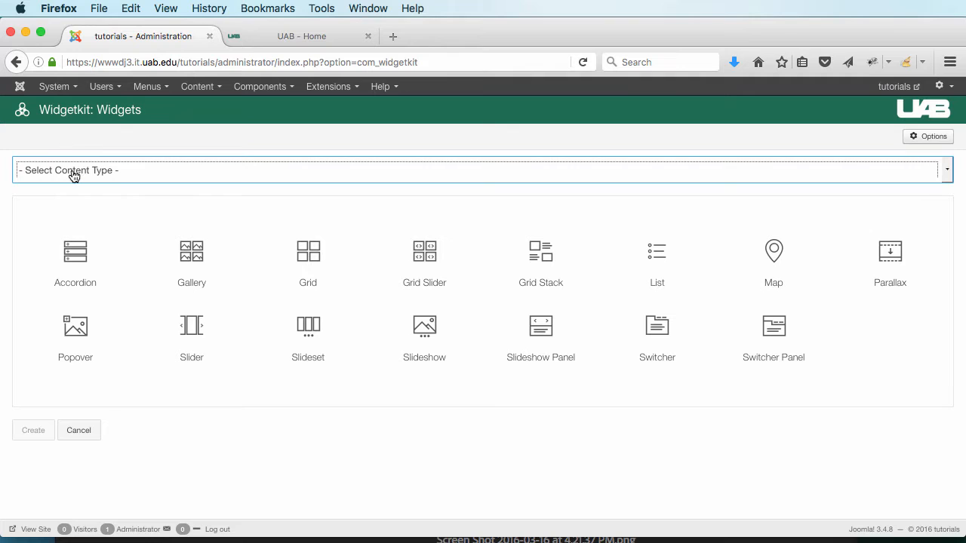
{"action": "left_click", "coordinate": [100, 172]}
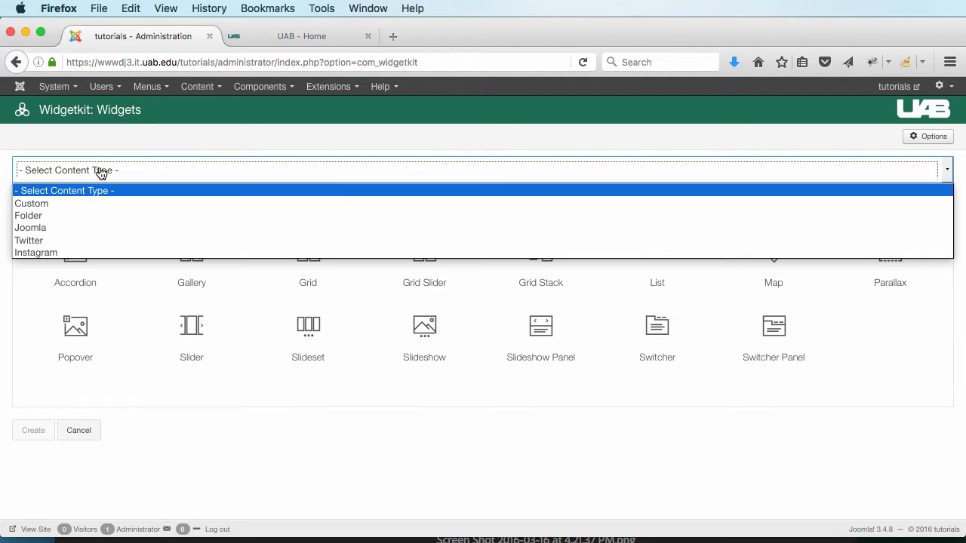
{"action": "left_click", "coordinate": [85, 208]}
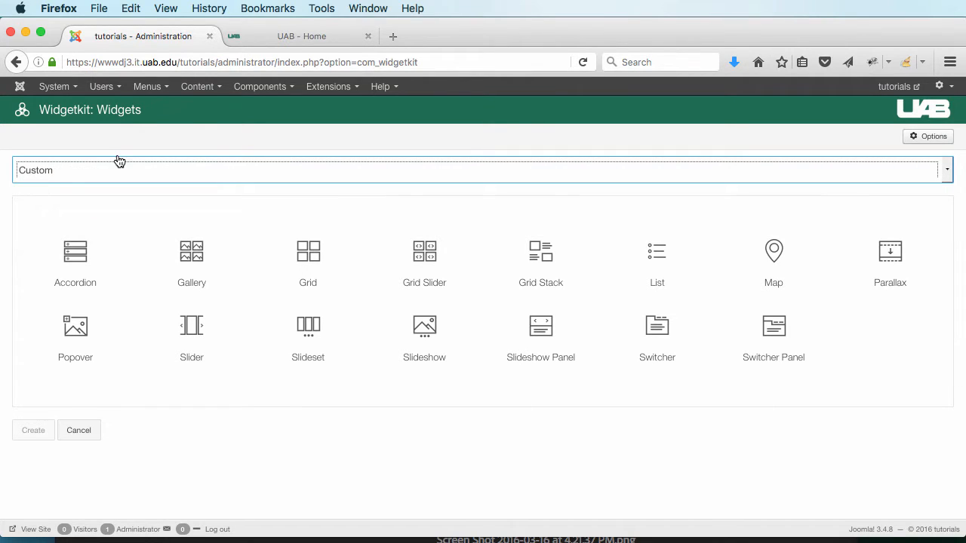
{"action": "left_click", "coordinate": [189, 258]}
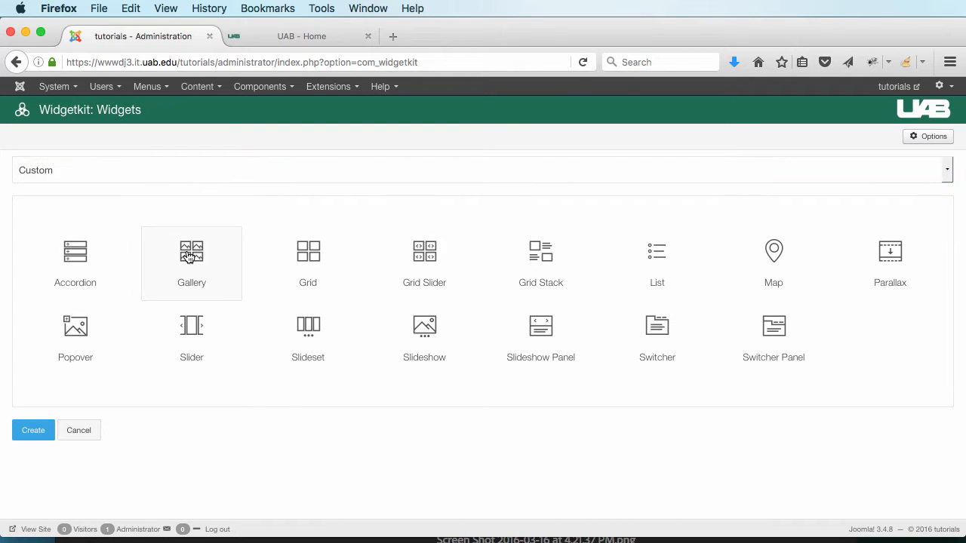
{"action": "left_click", "coordinate": [29, 432]}
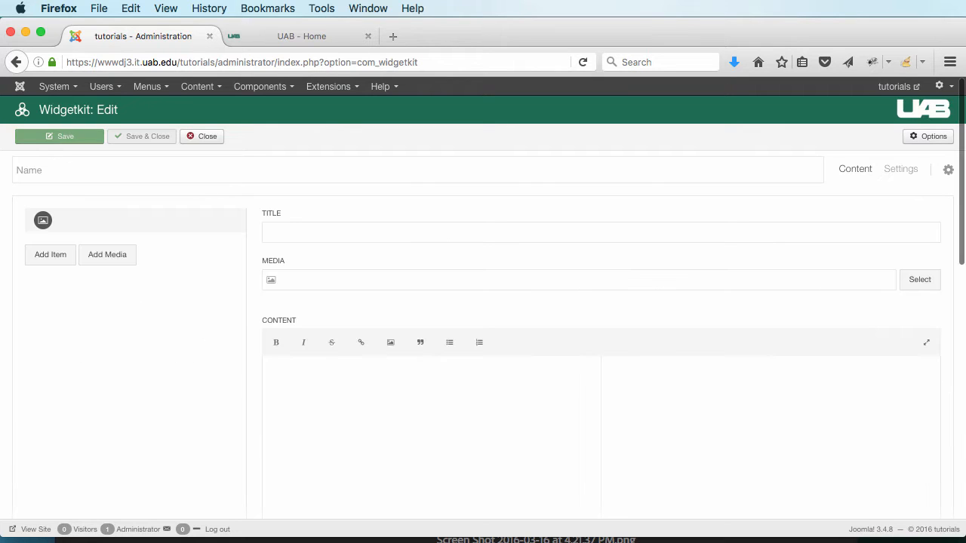
Step: Enter 'Homecoming Gallery' as the widget's name
{"action": "left_click", "coordinate": [59, 165]}
{"action": "type", "text": "Homecoming Gallery"}
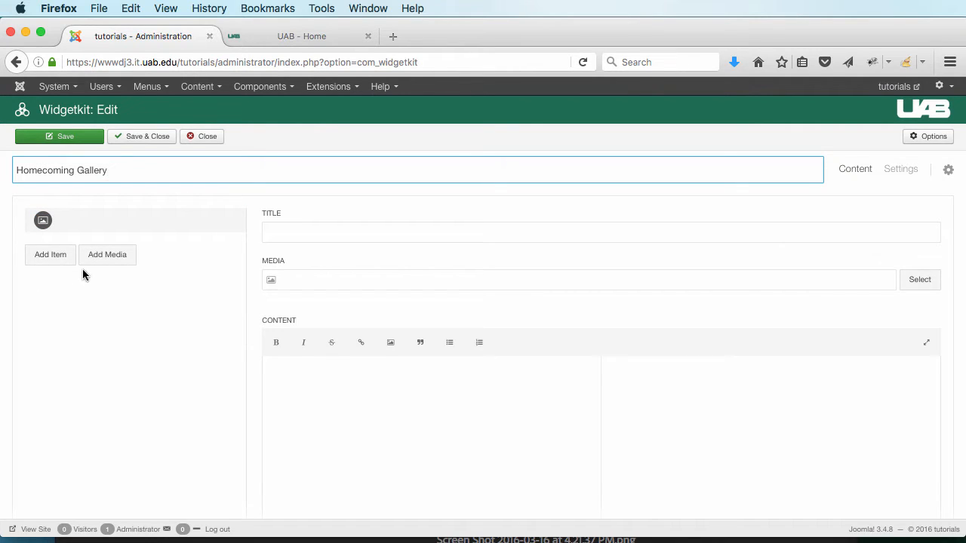
Step: Add every image in the homecoming media folder to the gallery as separate items
{"action": "left_click", "coordinate": [109, 257]}
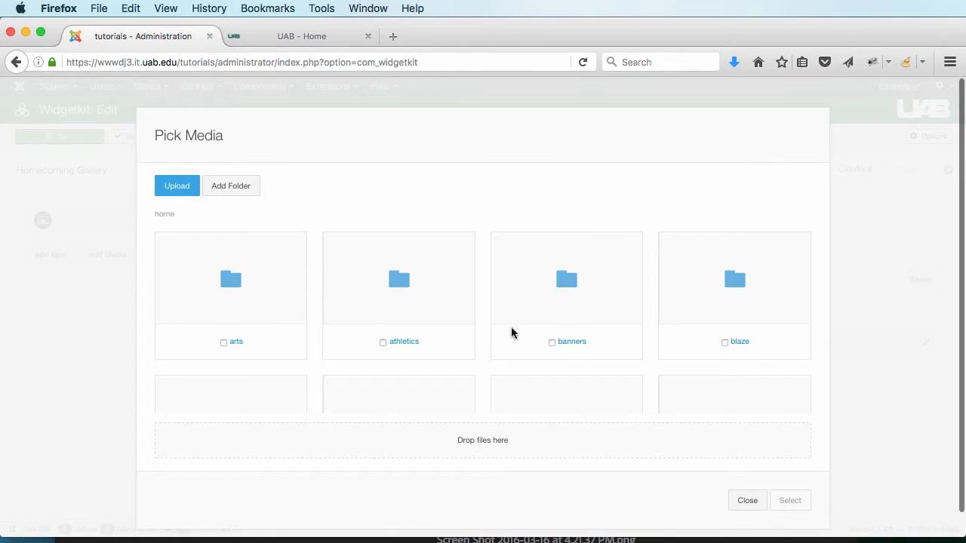
{"action": "scroll", "coordinate": [666, 339], "scroll_direction": "down", "scroll_amount": 2}
{"action": "scroll", "coordinate": [661, 337], "scroll_direction": "down", "scroll_amount": 10}
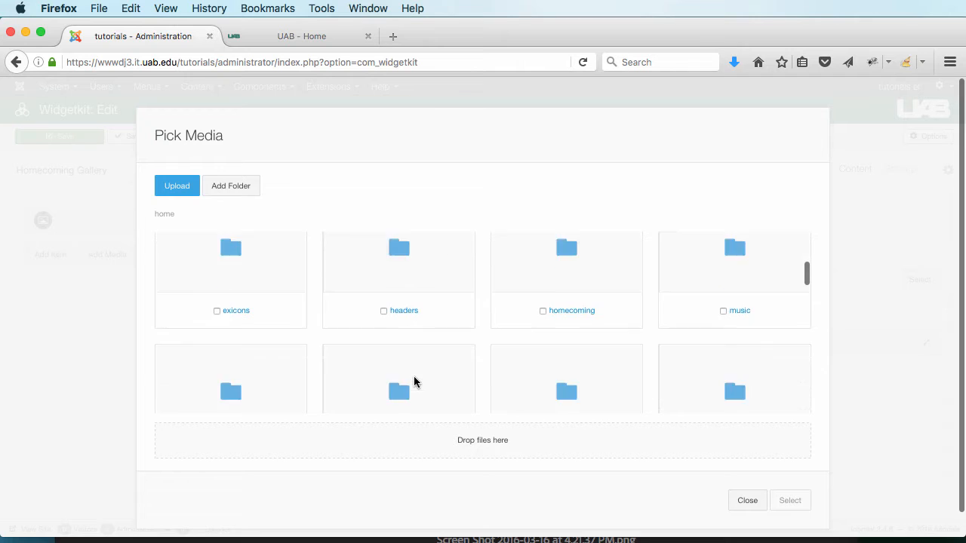
{"action": "scroll", "coordinate": [413, 378], "scroll_direction": "down", "scroll_amount": 2}
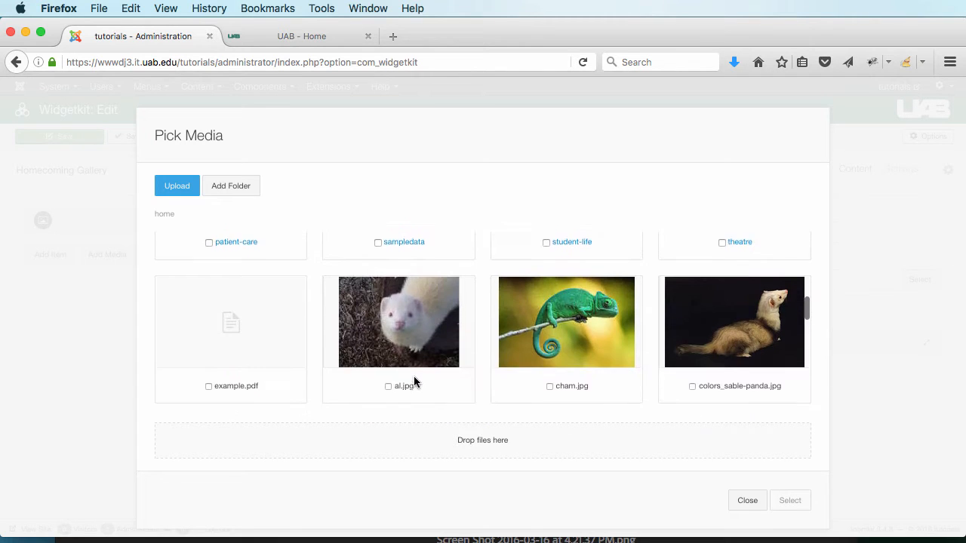
{"action": "scroll", "coordinate": [414, 377], "scroll_direction": "up", "scroll_amount": 5}
{"action": "scroll", "coordinate": [414, 381], "scroll_direction": "up", "scroll_amount": 2}
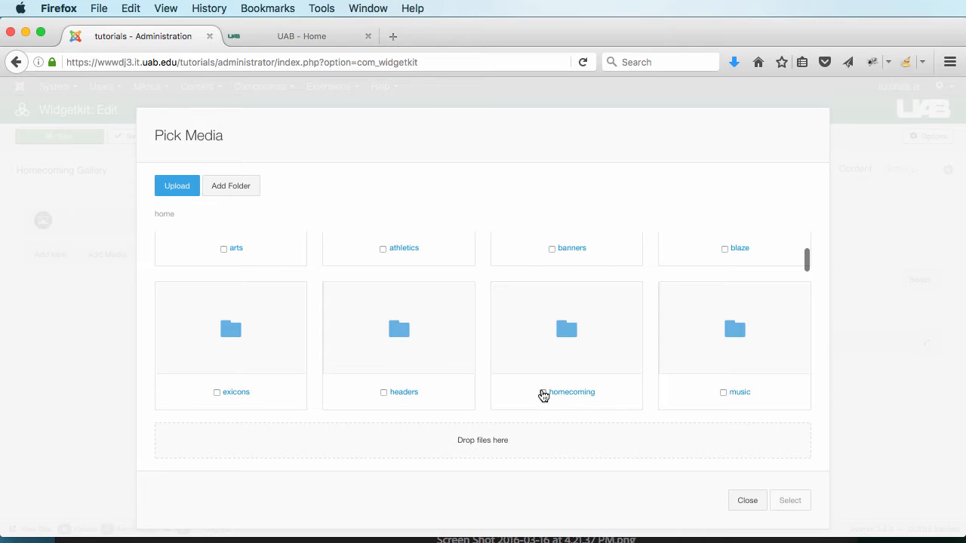
{"action": "left_click", "coordinate": [543, 393]}
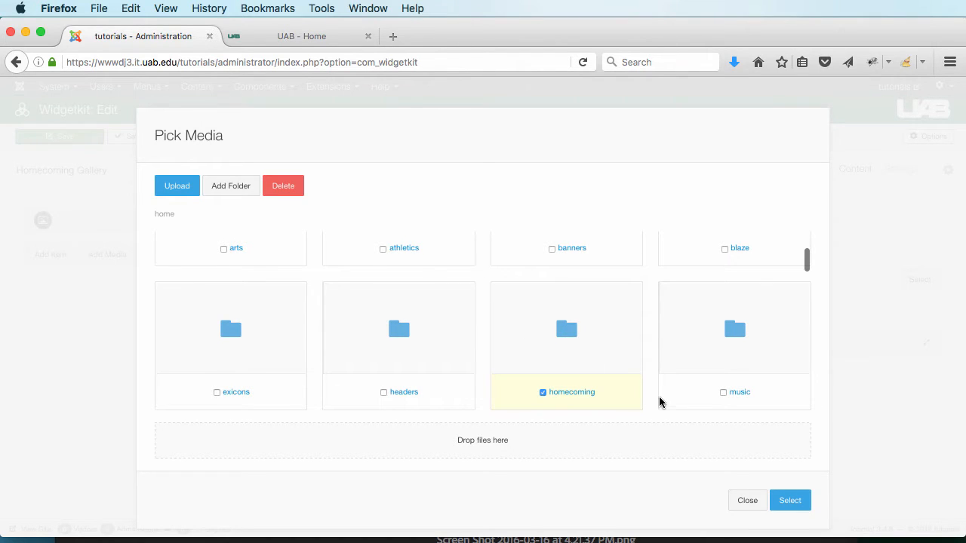
{"action": "scroll", "coordinate": [672, 407], "scroll_direction": "down", "scroll_amount": 2}
{"action": "left_click", "coordinate": [793, 501]}
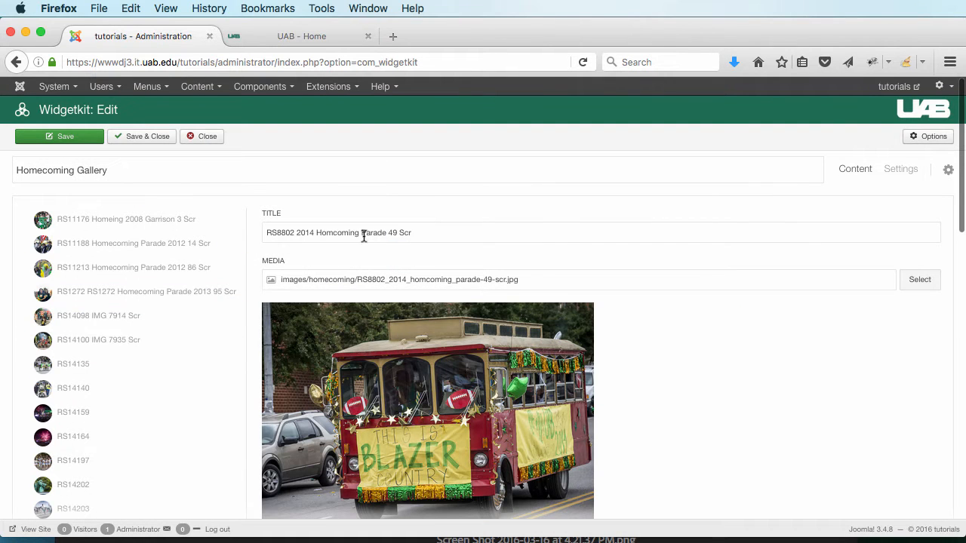
Step: Preview several gallery items' photos, ending on the RS11176 item
{"action": "scroll", "coordinate": [206, 340], "scroll_direction": "down", "scroll_amount": 5}
{"action": "scroll", "coordinate": [205, 339], "scroll_direction": "up", "scroll_amount": 5}
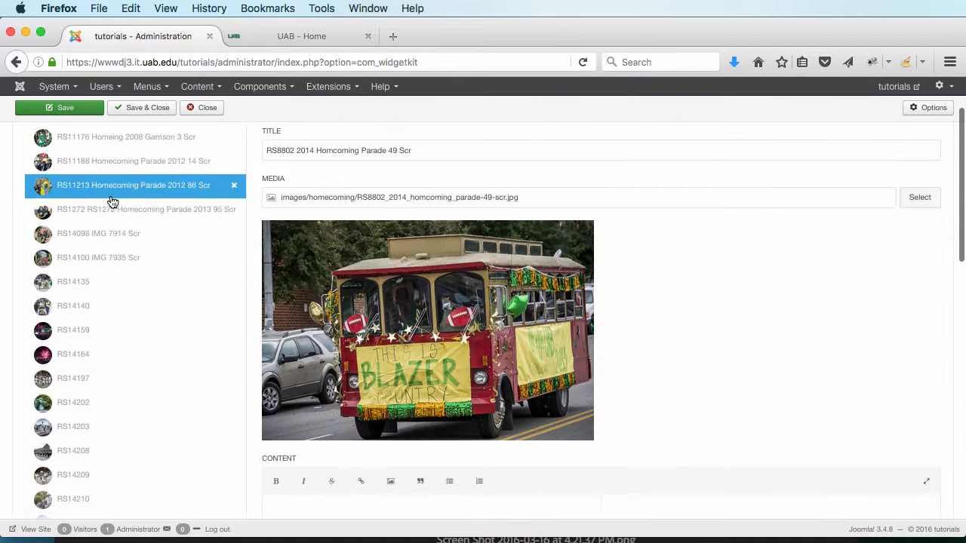
{"action": "left_click", "coordinate": [119, 209]}
{"action": "left_click", "coordinate": [108, 306]}
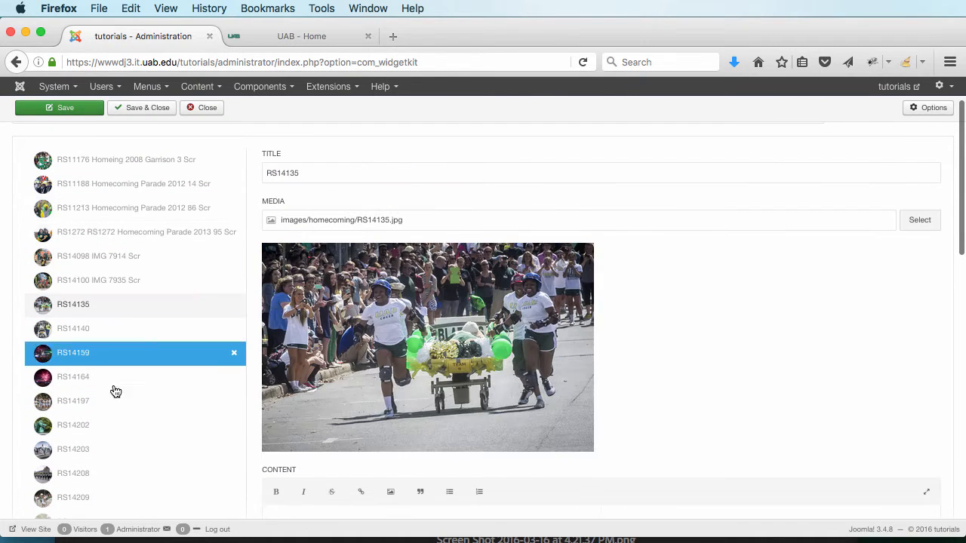
{"action": "left_click", "coordinate": [117, 399]}
{"action": "left_click", "coordinate": [104, 192]}
{"action": "scroll", "coordinate": [104, 193], "scroll_direction": "up", "scroll_amount": 3}
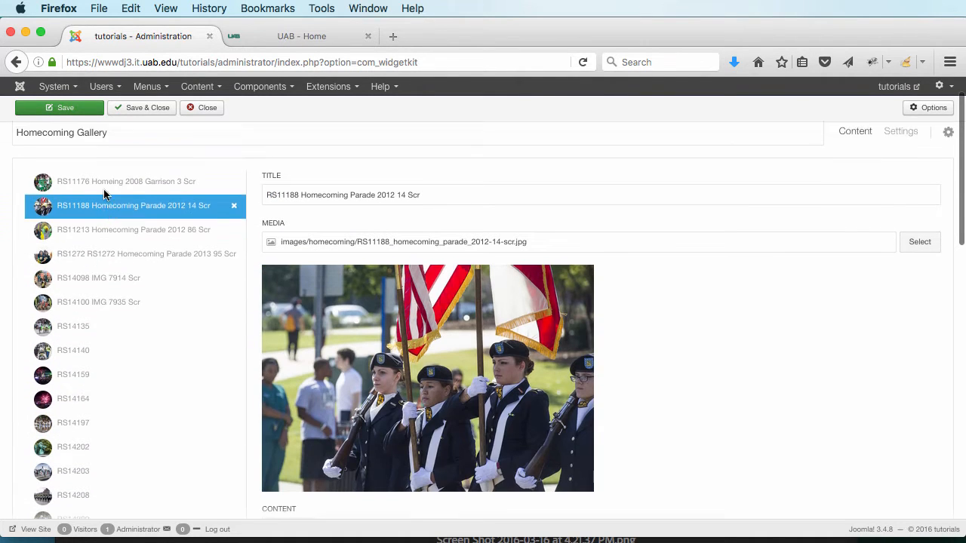
{"action": "left_click", "coordinate": [102, 219]}
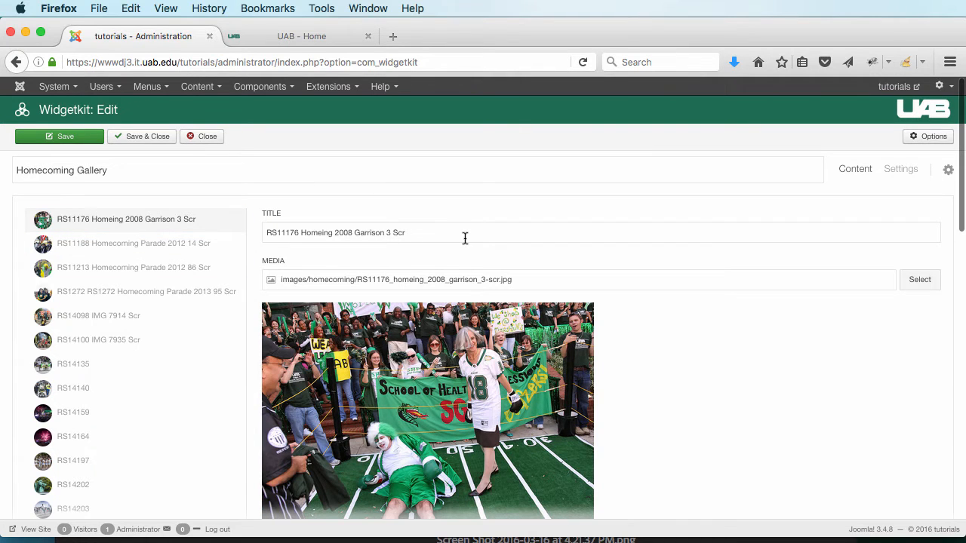
Step: Retitle the RS11176 item 'Homecoming' and the RS11188 item 'Parade'
{"action": "left_click_drag", "start_coordinate": [448, 234], "coordinate": [271, 223]}
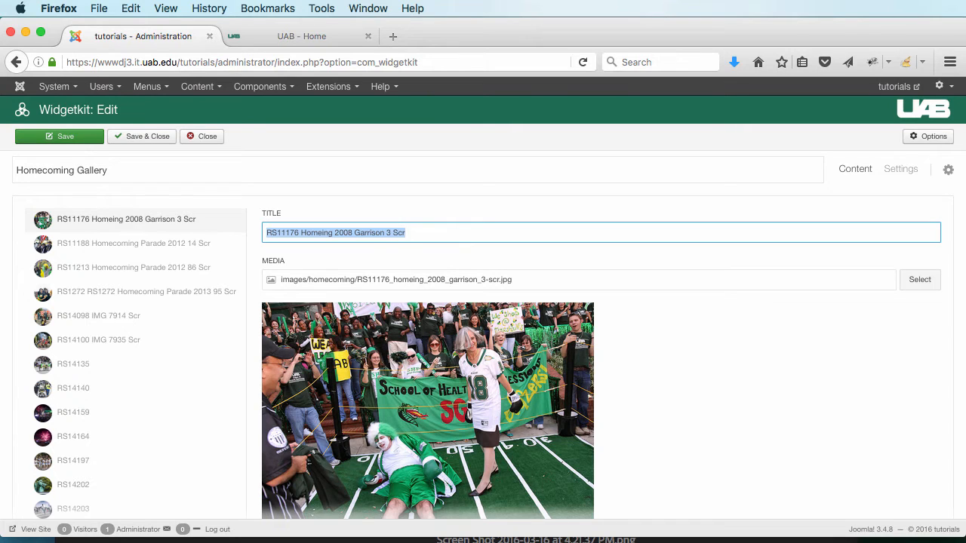
{"action": "type", "text": "homecoming"}
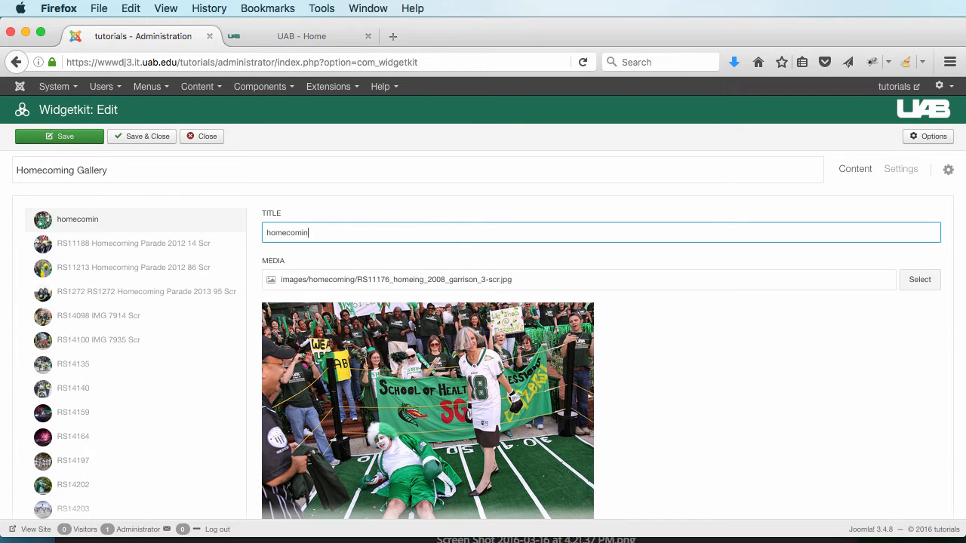
{"action": "left_click", "coordinate": [270, 233]}
{"action": "key", "text": "BackSpace"}
{"action": "type", "text": "H"}
{"action": "left_click", "coordinate": [101, 243]}
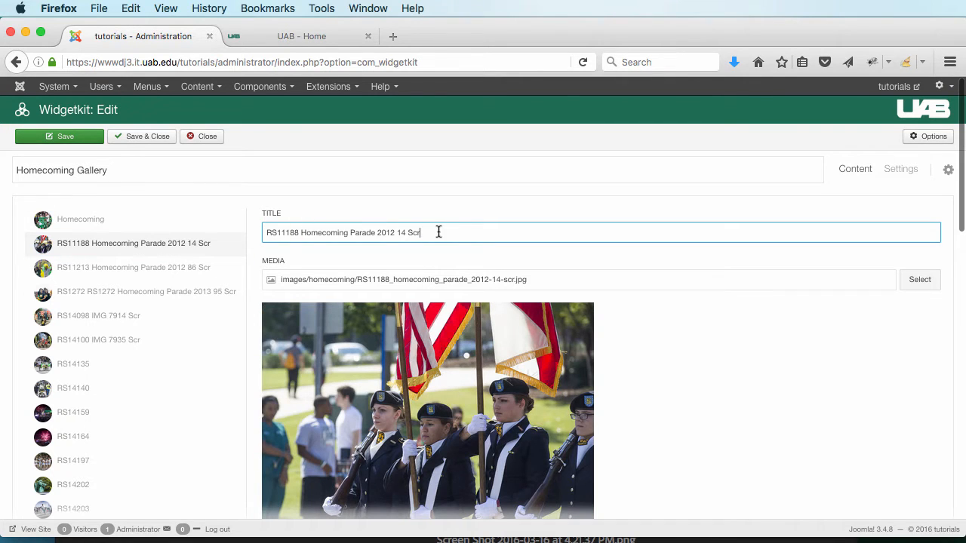
{"action": "left_click_drag", "start_coordinate": [438, 232], "coordinate": [195, 225]}
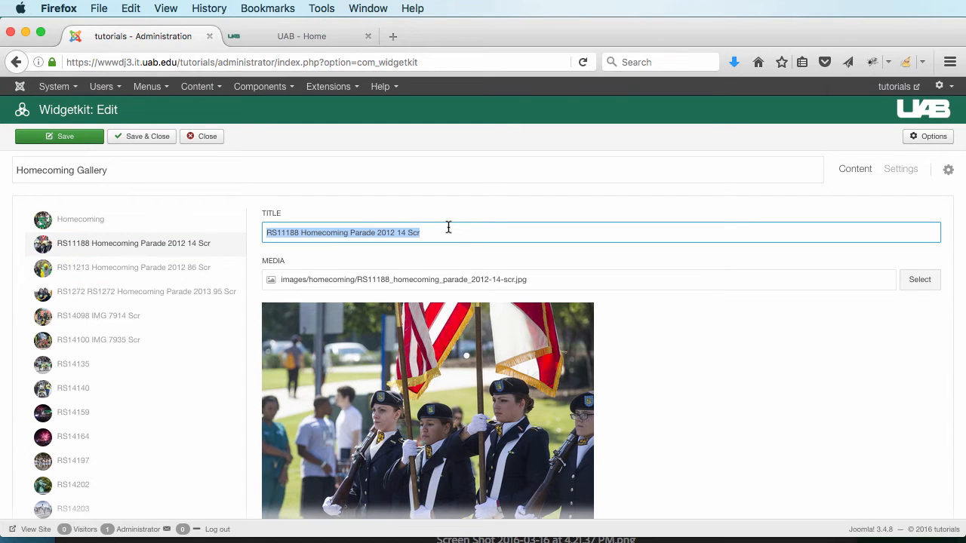
{"action": "type", "text": "Parade"}
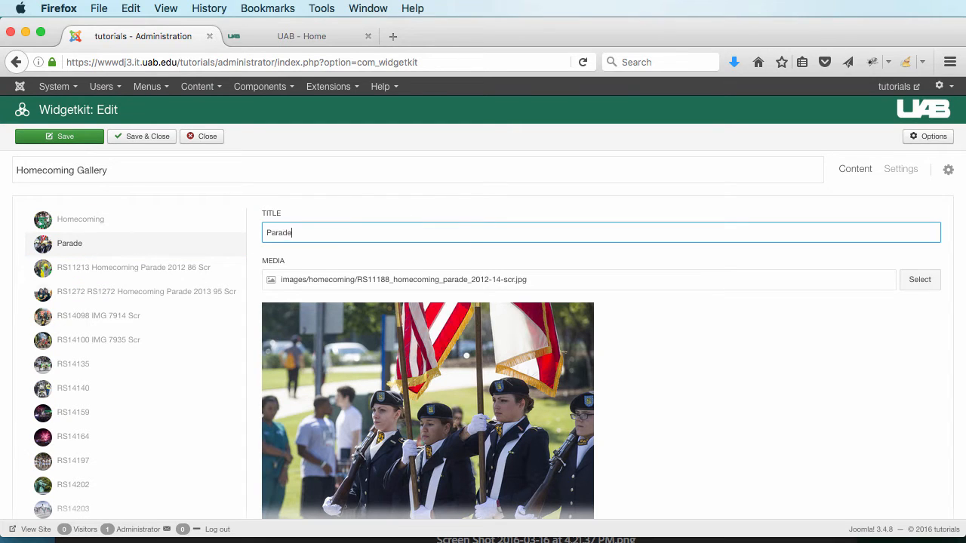
Step: Check the RS11213 item, return to the Homecoming item, and show the gallery settings
{"action": "left_click", "coordinate": [126, 268]}
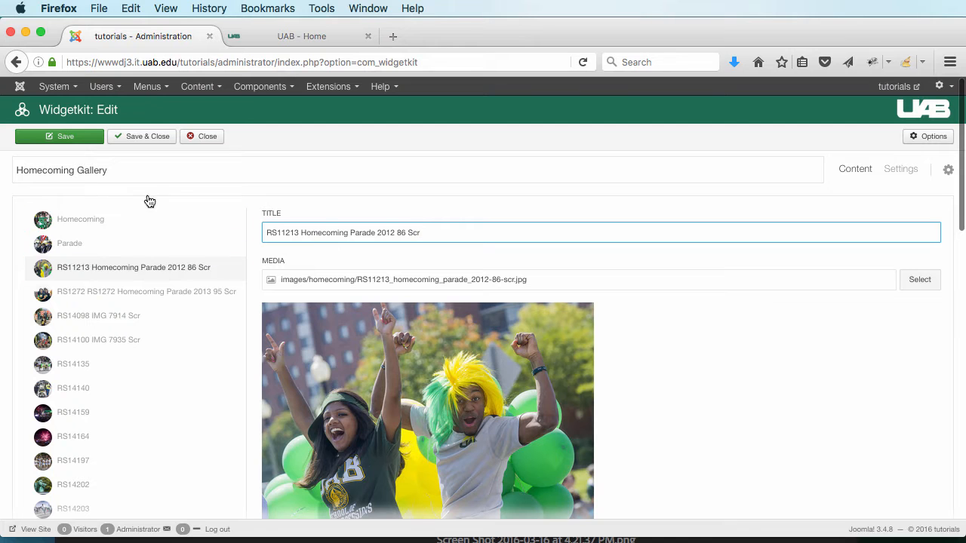
{"action": "scroll", "coordinate": [753, 309], "scroll_direction": "down", "scroll_amount": 10}
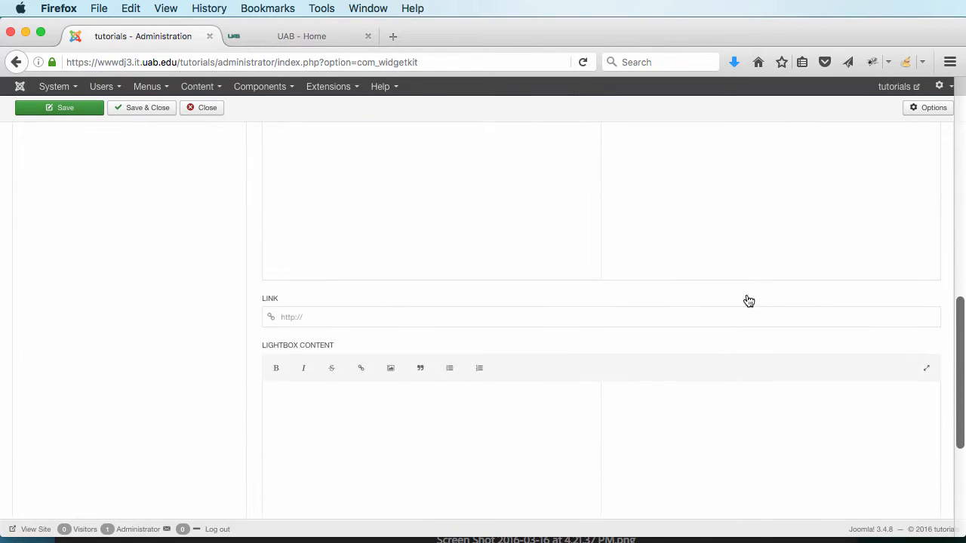
{"action": "scroll", "coordinate": [747, 298], "scroll_direction": "up", "scroll_amount": 10}
{"action": "scroll", "coordinate": [713, 294], "scroll_direction": "down", "scroll_amount": 5}
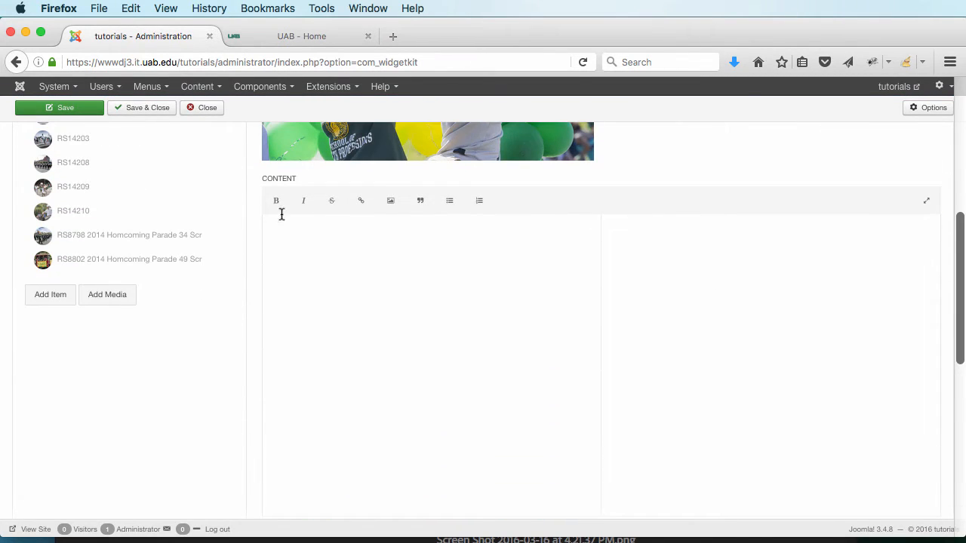
{"action": "scroll", "coordinate": [390, 268], "scroll_direction": "down", "scroll_amount": 4}
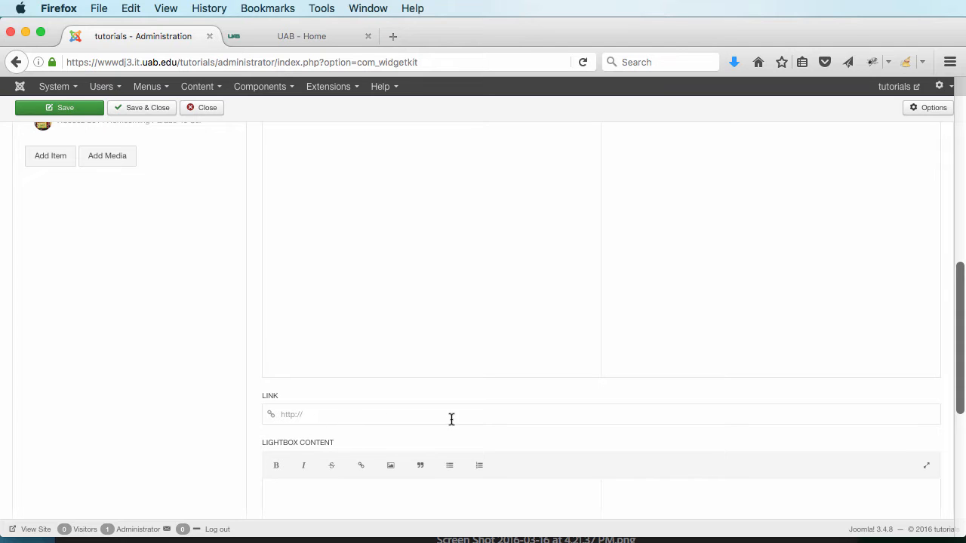
{"action": "scroll", "coordinate": [626, 400], "scroll_direction": "up", "scroll_amount": 15}
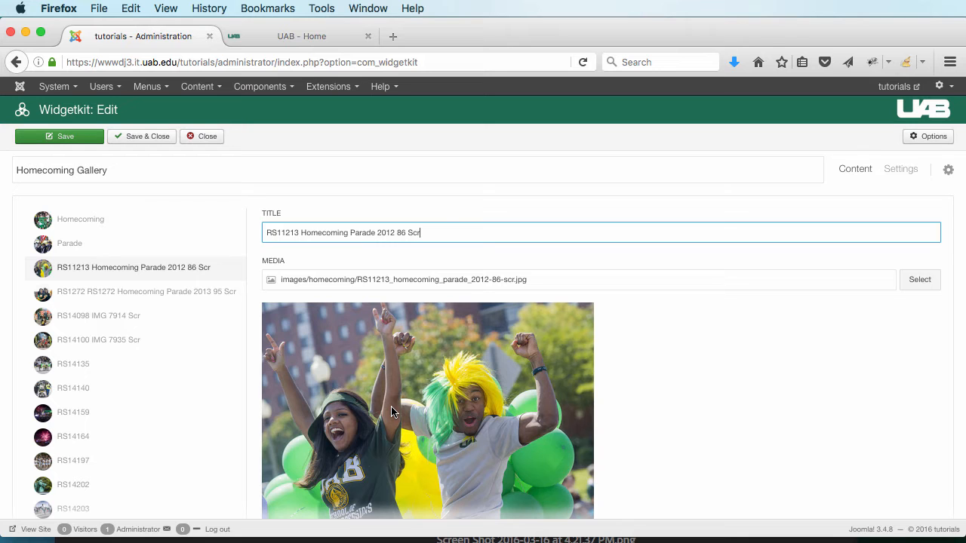
{"action": "left_click", "coordinate": [119, 219]}
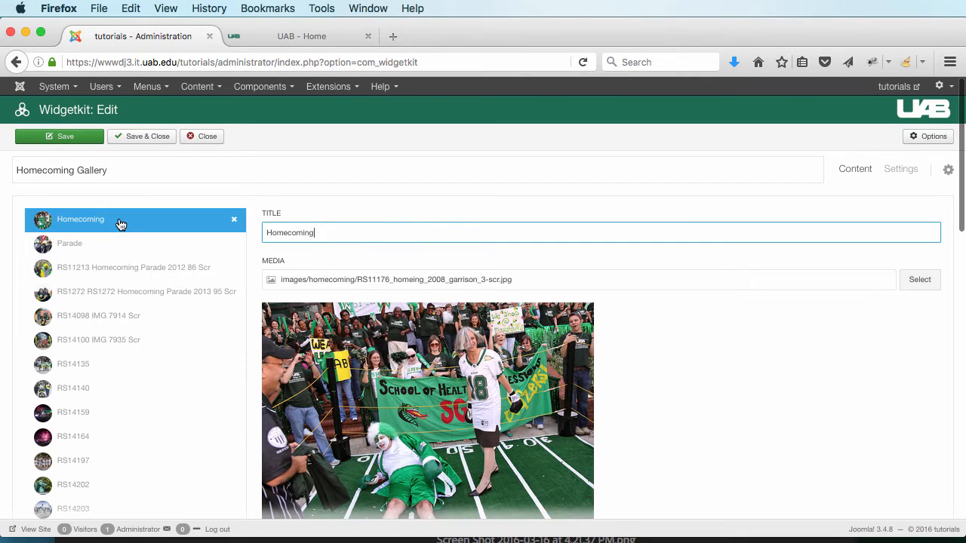
{"action": "left_click", "coordinate": [897, 170]}
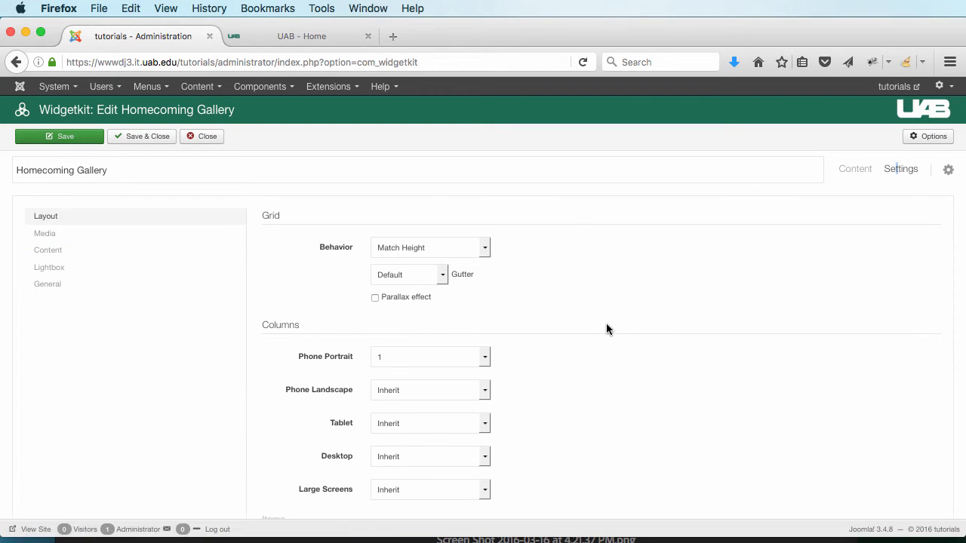
Step: Keep Match Height as the grid behavior and set the gutter to Small
{"action": "scroll", "coordinate": [603, 326], "scroll_direction": "down", "scroll_amount": 1}
{"action": "scroll", "coordinate": [603, 329], "scroll_direction": "down", "scroll_amount": 3}
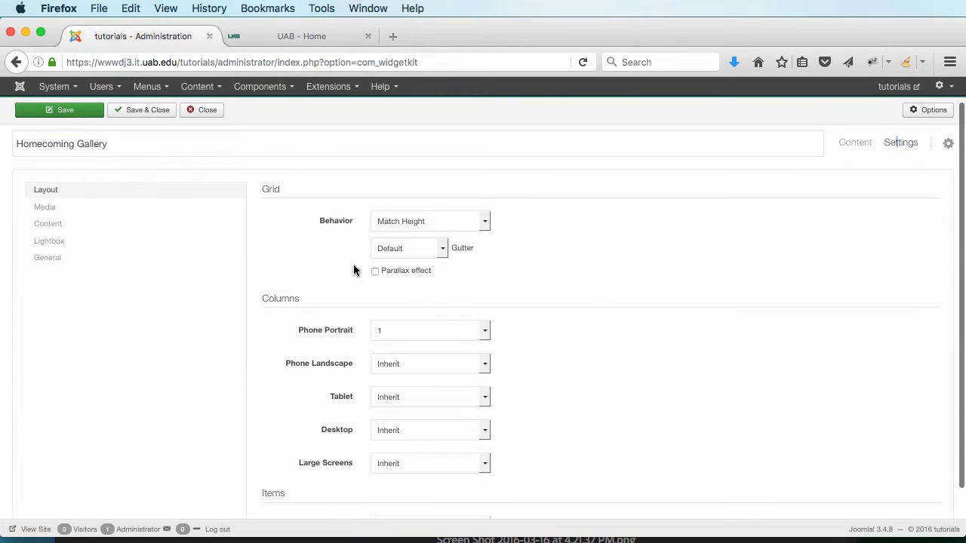
{"action": "left_click", "coordinate": [472, 227]}
{"action": "left_click", "coordinate": [472, 228]}
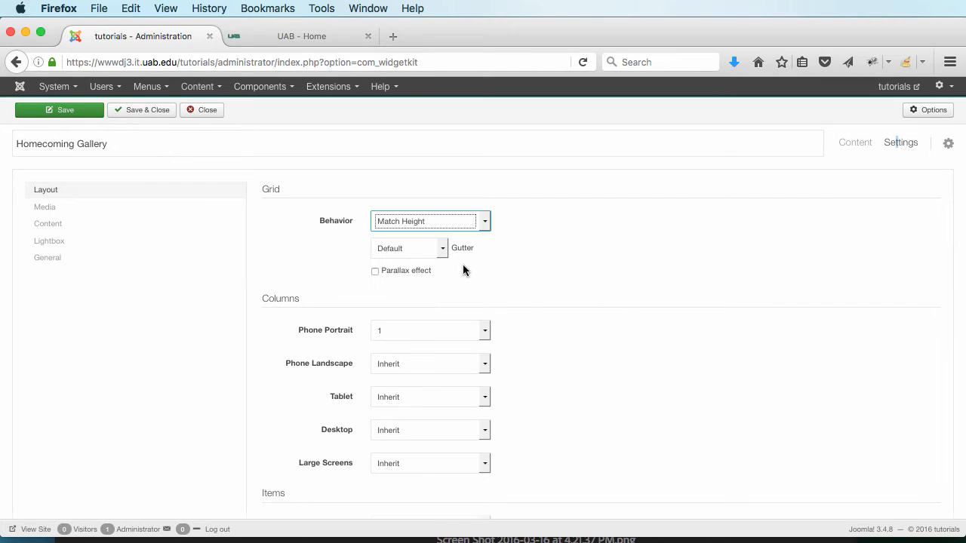
{"action": "left_click", "coordinate": [443, 255]}
{"action": "left_click", "coordinate": [443, 255]}
{"action": "left_click", "coordinate": [443, 255]}
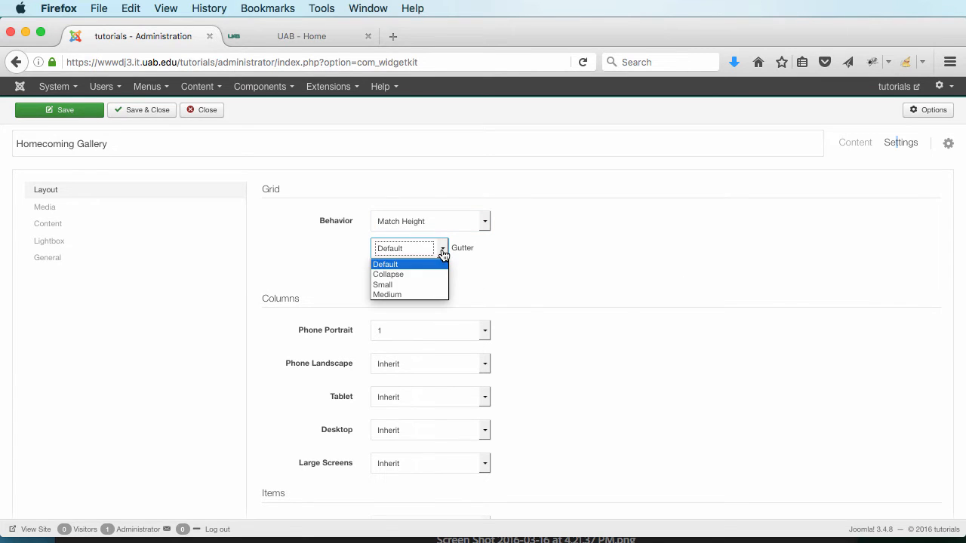
{"action": "left_click", "coordinate": [417, 274]}
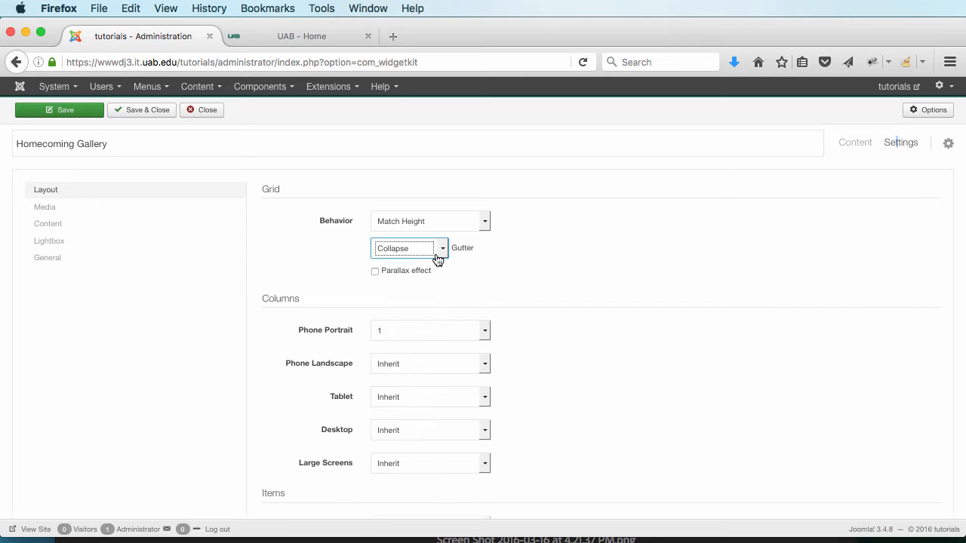
{"action": "left_click", "coordinate": [438, 253]}
{"action": "left_click", "coordinate": [419, 275]}
Step: Set columns to 2 on phone portrait, 1 on phone landscape, 2 on tablet, desktop, large screens
{"action": "left_click", "coordinate": [417, 334]}
{"action": "left_click", "coordinate": [410, 358]}
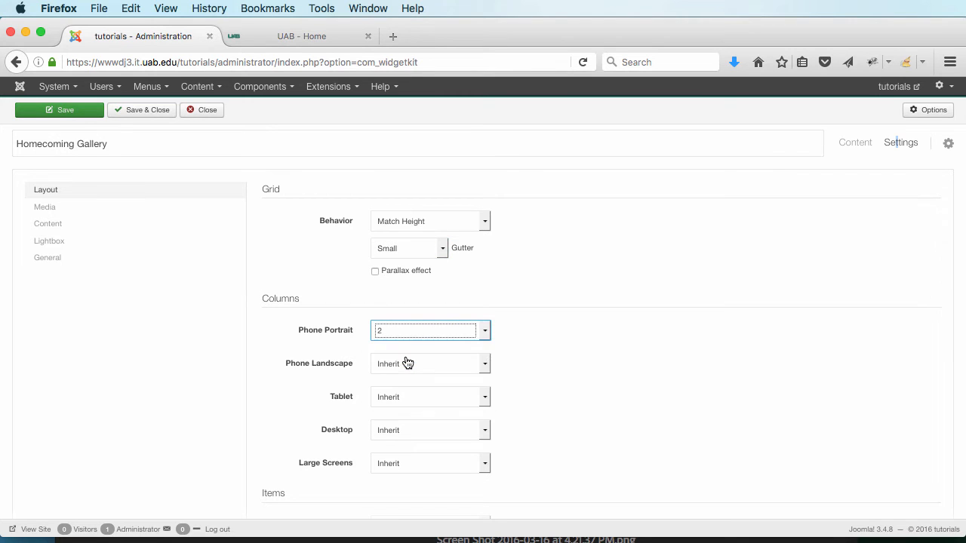
{"action": "left_click", "coordinate": [412, 363]}
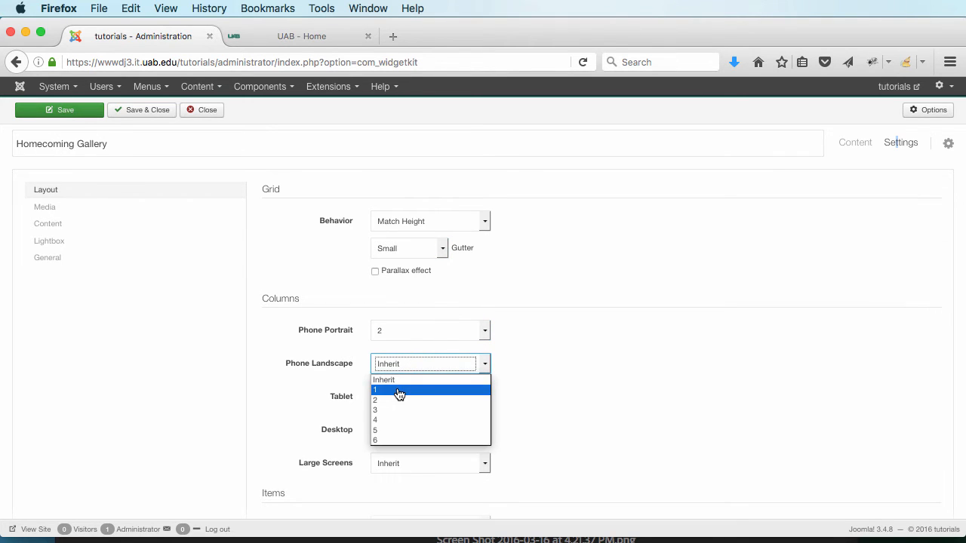
{"action": "left_click", "coordinate": [399, 391]}
{"action": "left_click", "coordinate": [407, 397]}
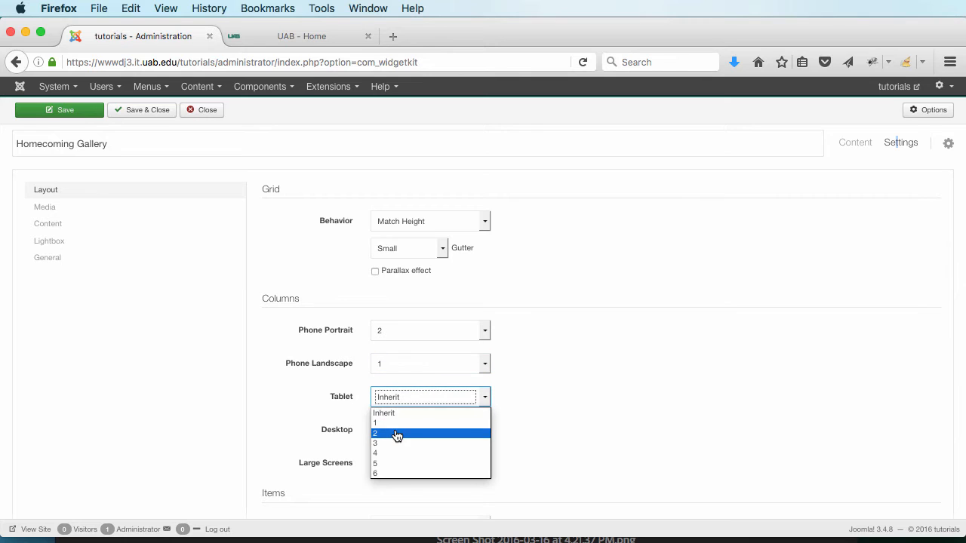
{"action": "left_click", "coordinate": [397, 435]}
{"action": "left_click", "coordinate": [397, 431]}
{"action": "left_click", "coordinate": [393, 464]}
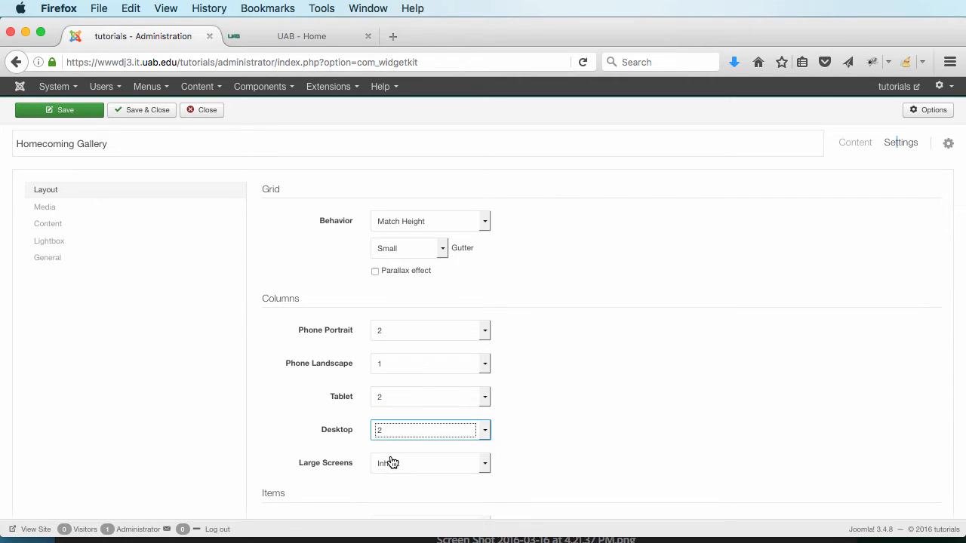
{"action": "left_click", "coordinate": [391, 462]}
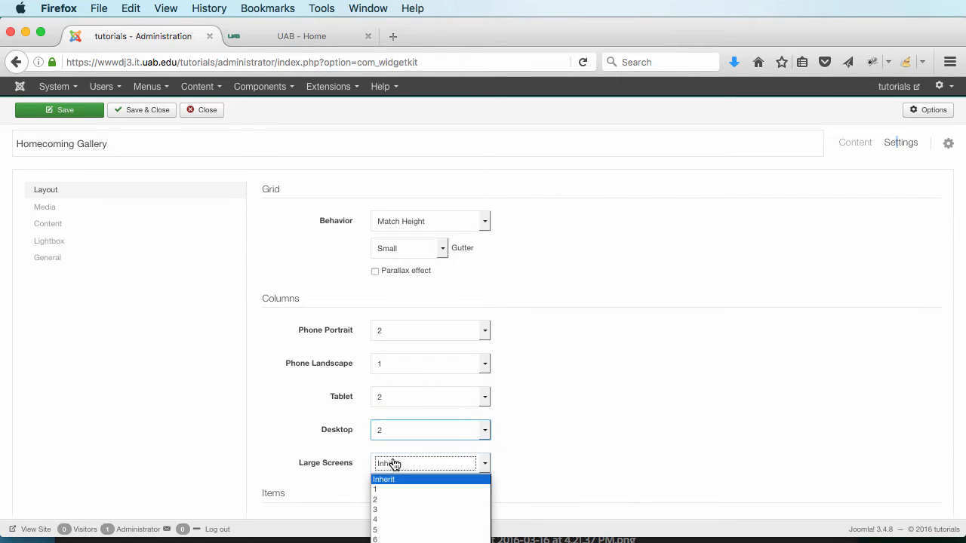
{"action": "left_click", "coordinate": [385, 500]}
Step: Animate the gallery items with Slide Left
{"action": "scroll", "coordinate": [626, 433], "scroll_direction": "down", "scroll_amount": 2}
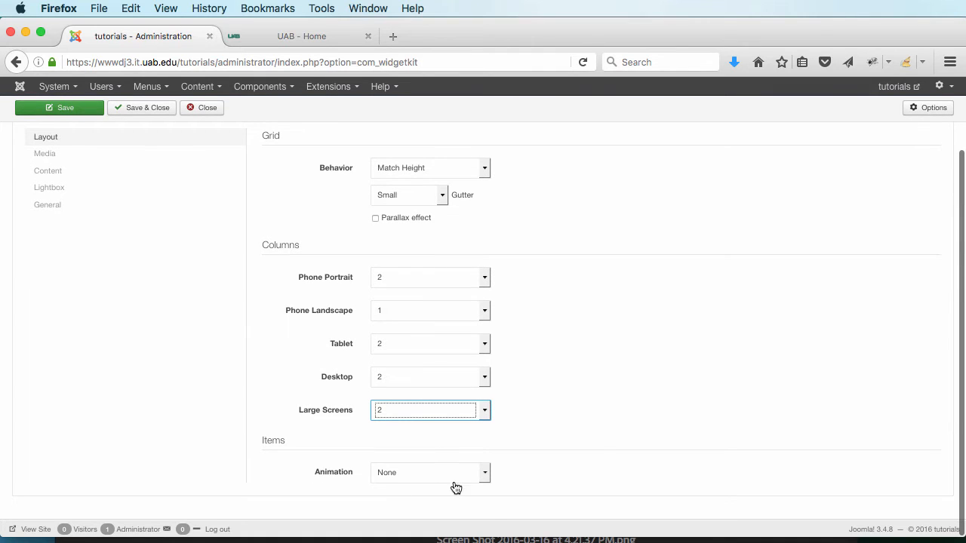
{"action": "left_click", "coordinate": [410, 475]}
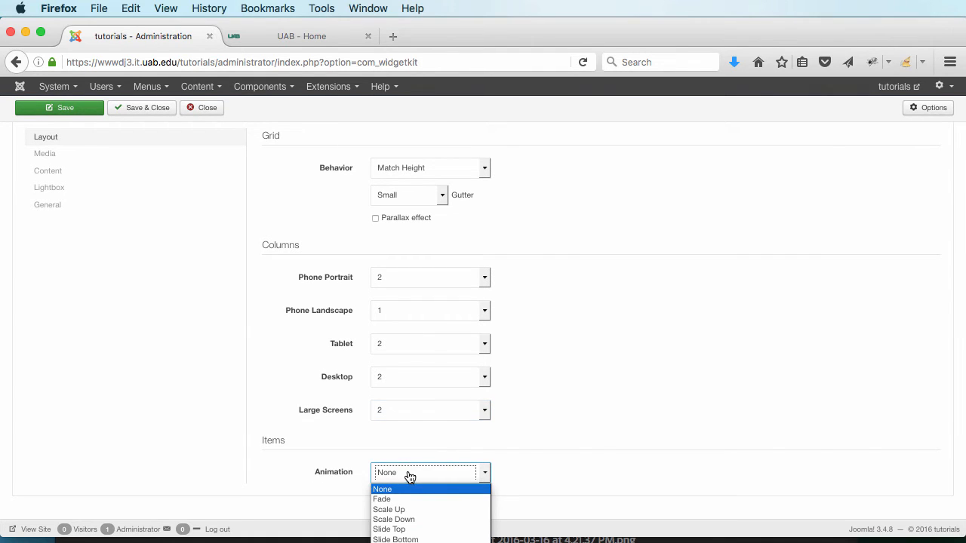
{"action": "left_click", "coordinate": [399, 542]}
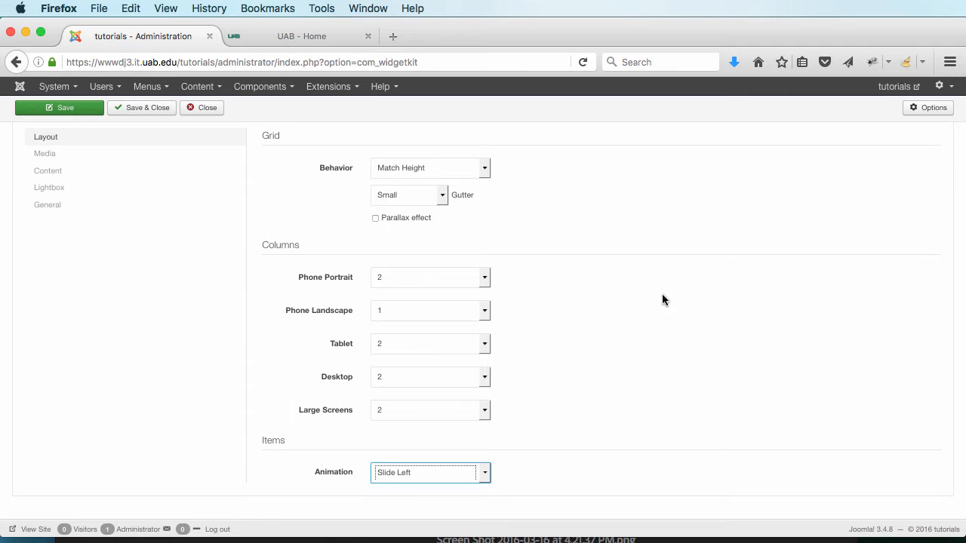
{"action": "scroll", "coordinate": [803, 347], "scroll_direction": "up", "scroll_amount": 2}
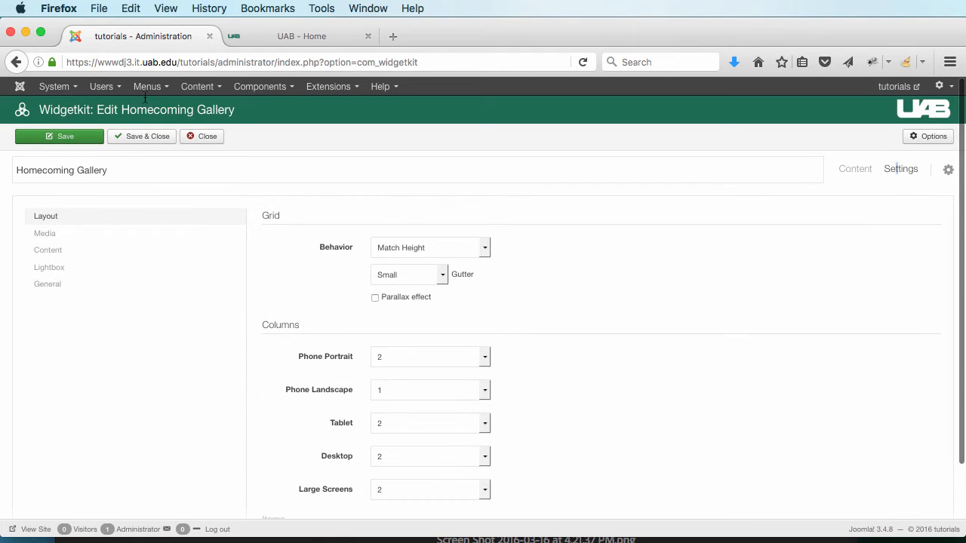
Step: Save the gallery, set the image width to 100% with automatic height, and save again
{"action": "left_click", "coordinate": [37, 138]}
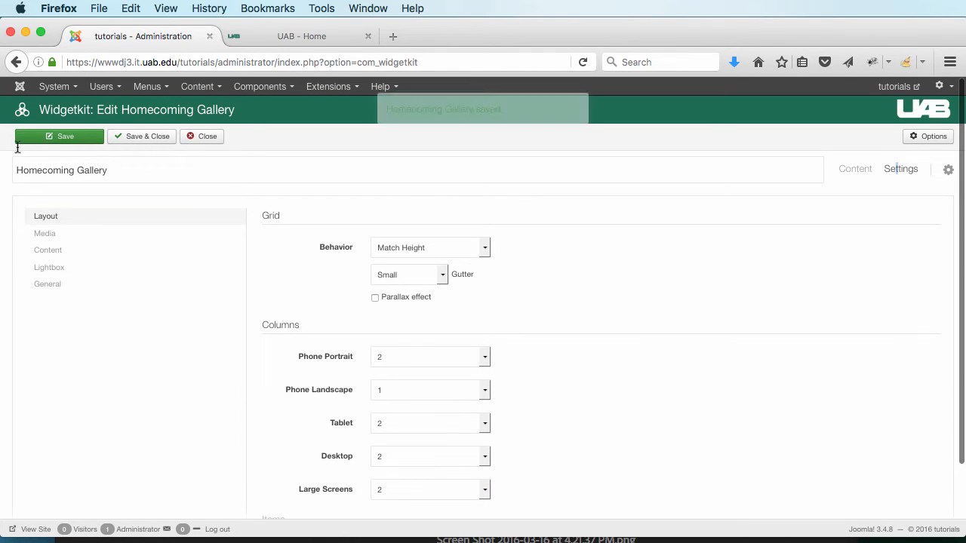
{"action": "left_click", "coordinate": [46, 236]}
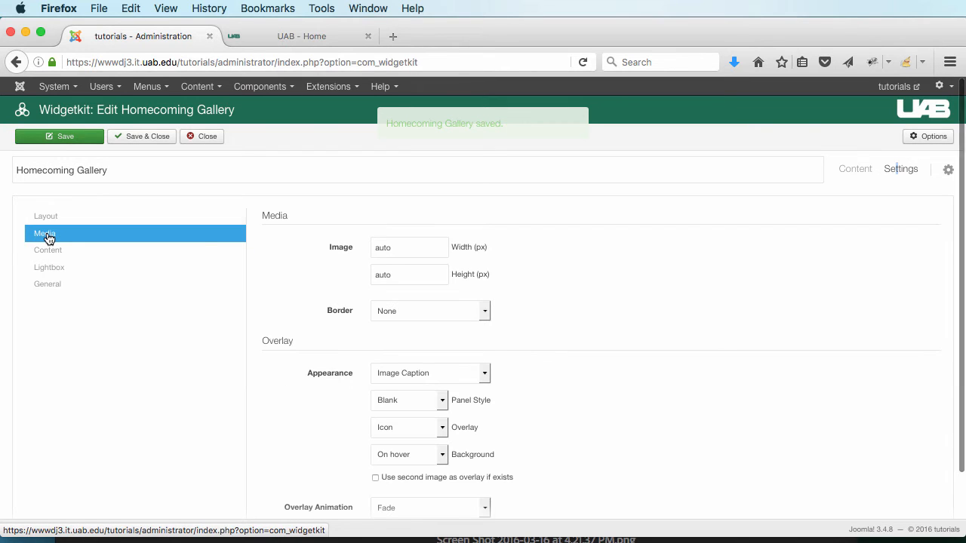
{"action": "double_click", "coordinate": [415, 248]}
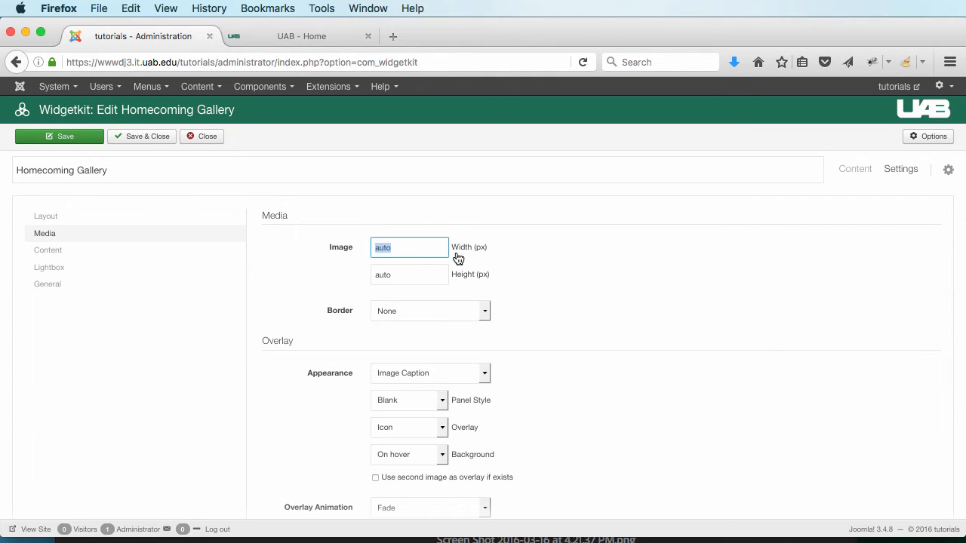
{"action": "type", "text": "100"}
{"action": "key", "text": "Tab"}
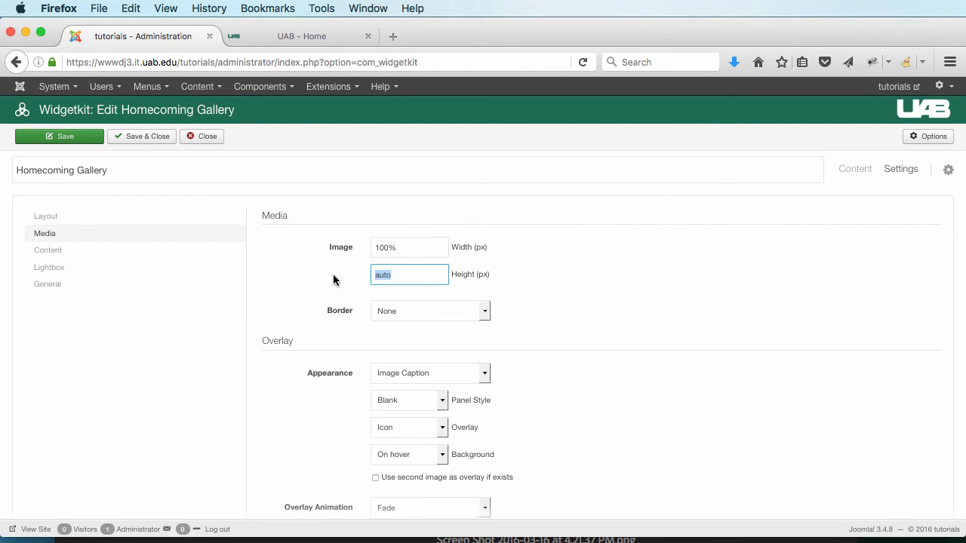
{"action": "scroll", "coordinate": [607, 317], "scroll_direction": "down", "scroll_amount": 2}
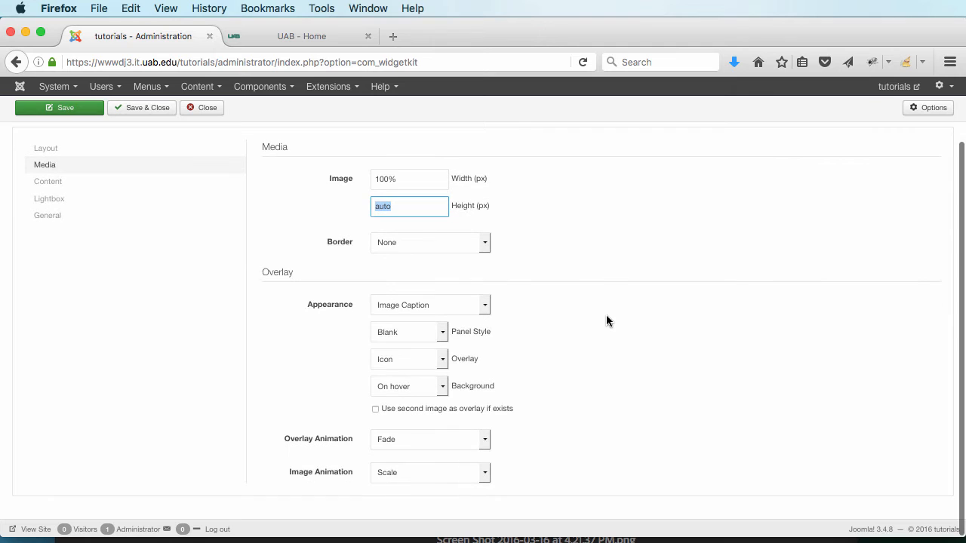
{"action": "scroll", "coordinate": [606, 321], "scroll_direction": "up", "scroll_amount": 2}
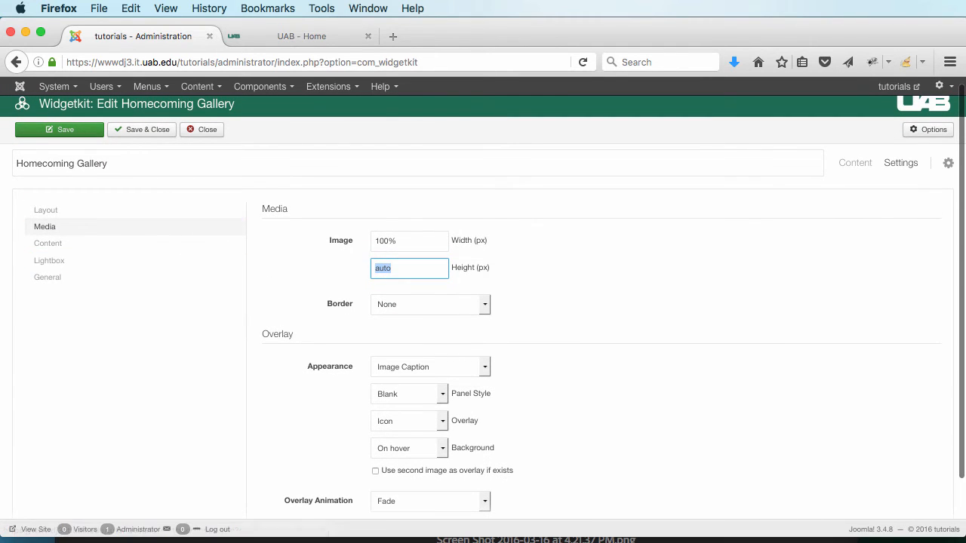
{"action": "left_click", "coordinate": [141, 129]}
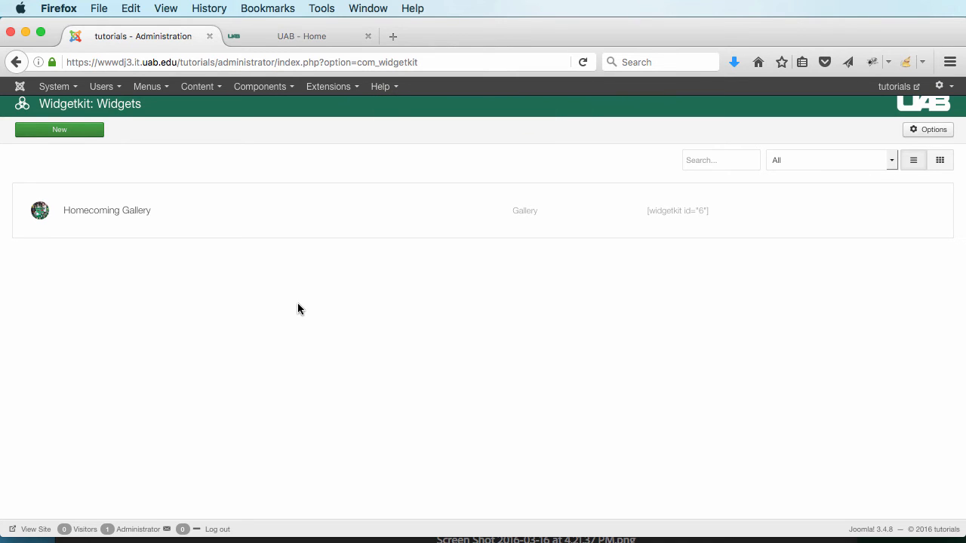
Step: Start a new blank article from the Content > Articles menu
{"action": "left_click", "coordinate": [200, 88]}
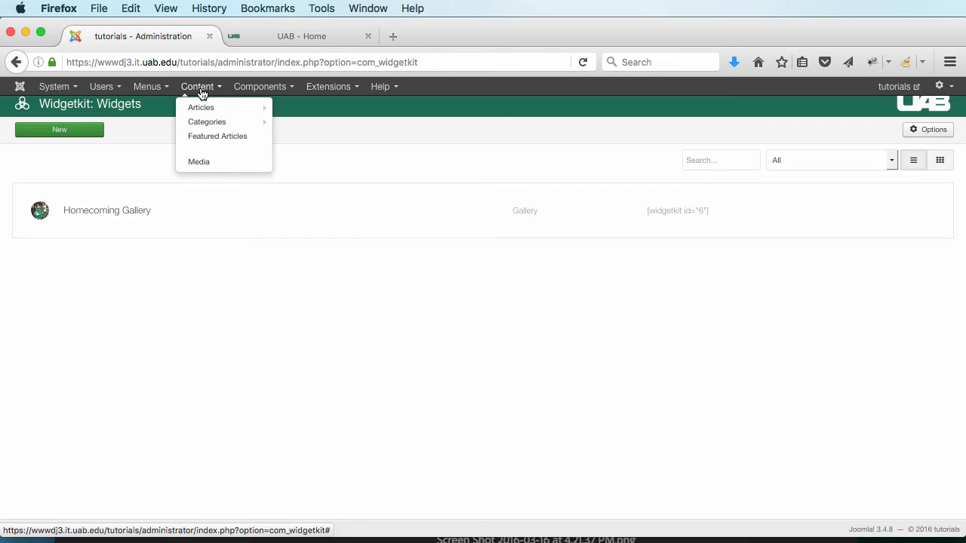
{"action": "mouse_move", "coordinate": [200, 115]}
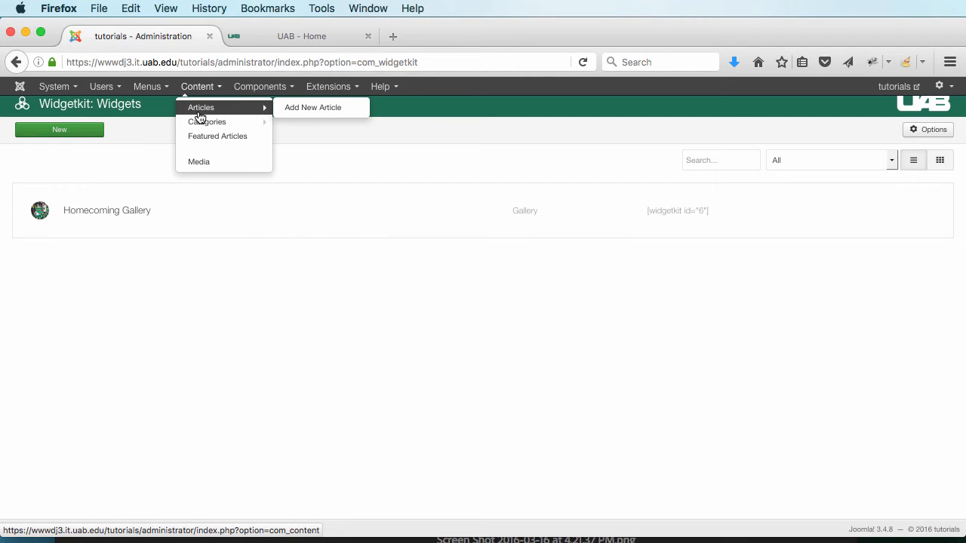
{"action": "left_click", "coordinate": [326, 114]}
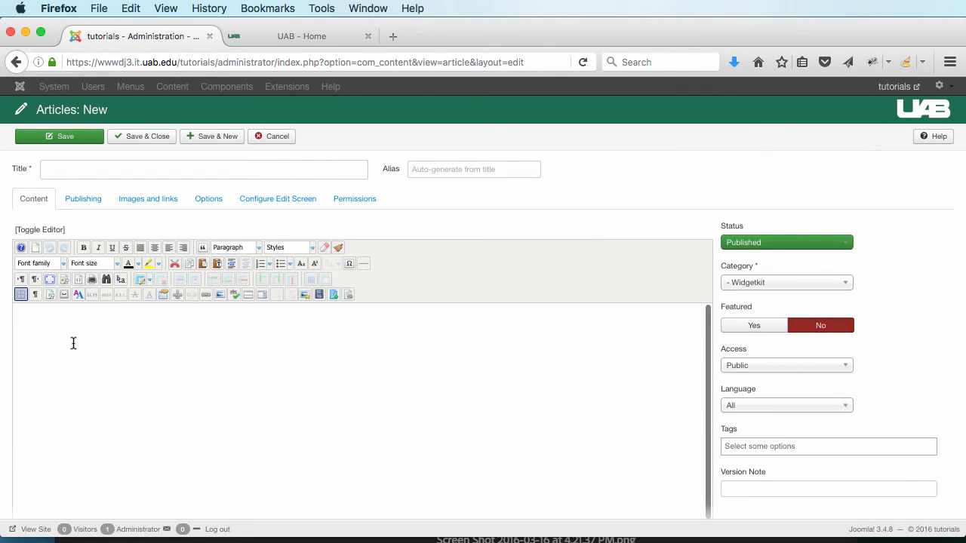
Step: Insert the Homecoming Gallery widget shortcode into the article body via the Widgetkit button
{"action": "left_click", "coordinate": [47, 349]}
{"action": "scroll", "coordinate": [52, 374], "scroll_direction": "down", "scroll_amount": 3}
{"action": "scroll", "coordinate": [206, 373], "scroll_direction": "down", "scroll_amount": 2}
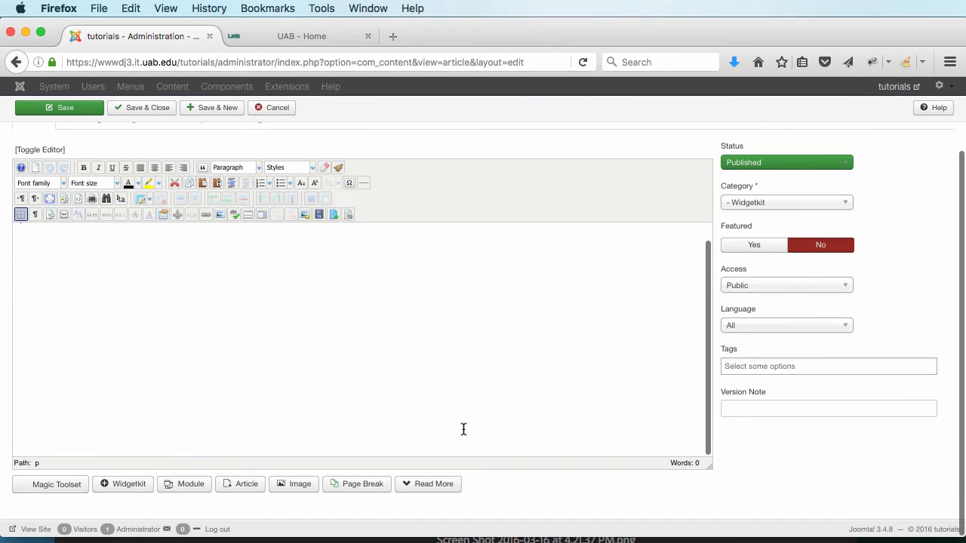
{"action": "left_click", "coordinate": [120, 483]}
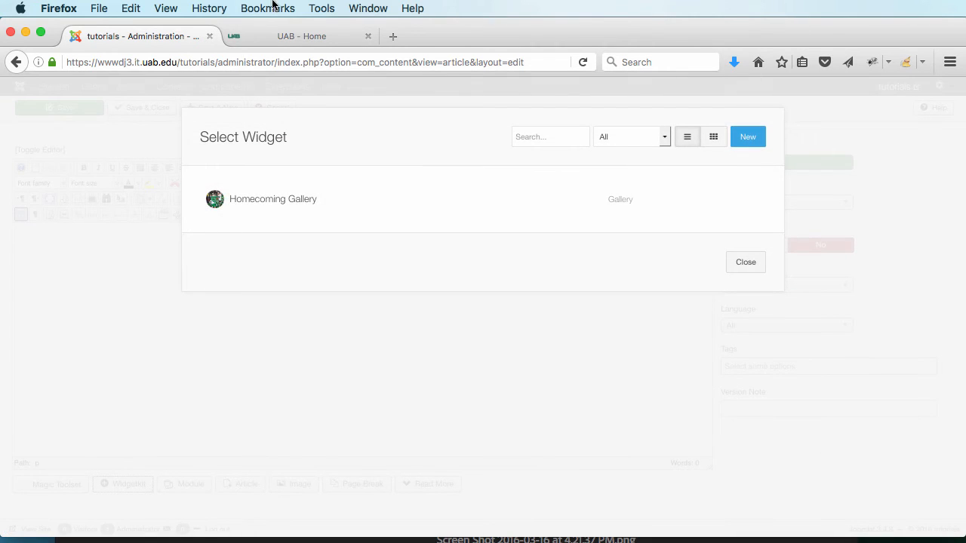
{"action": "left_click", "coordinate": [285, 200]}
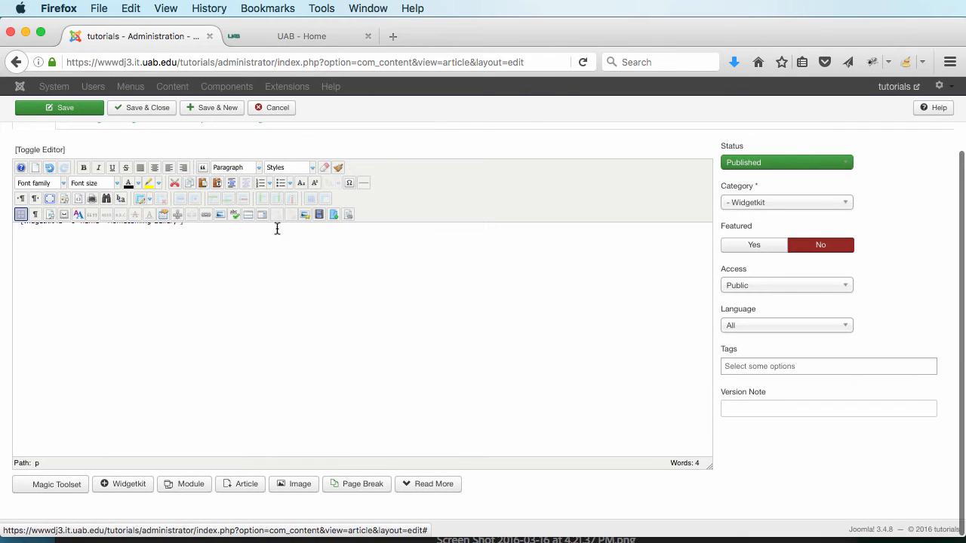
{"action": "scroll", "coordinate": [138, 258], "scroll_direction": "up", "scroll_amount": 1}
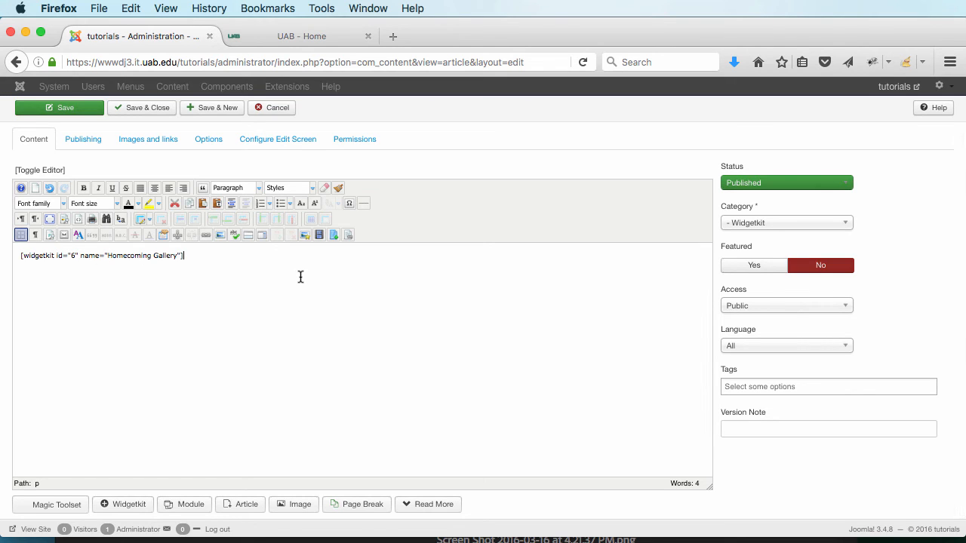
{"action": "scroll", "coordinate": [300, 276], "scroll_direction": "up", "scroll_amount": 3}
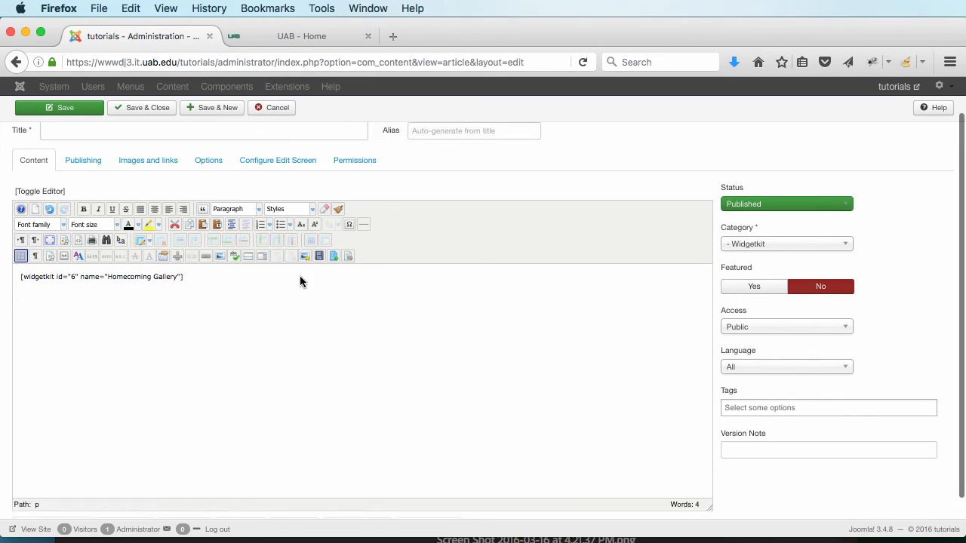
Step: Title the article 'Homecoming Photo Gallery', save and close it, then switch to the public site
{"action": "left_click", "coordinate": [69, 167]}
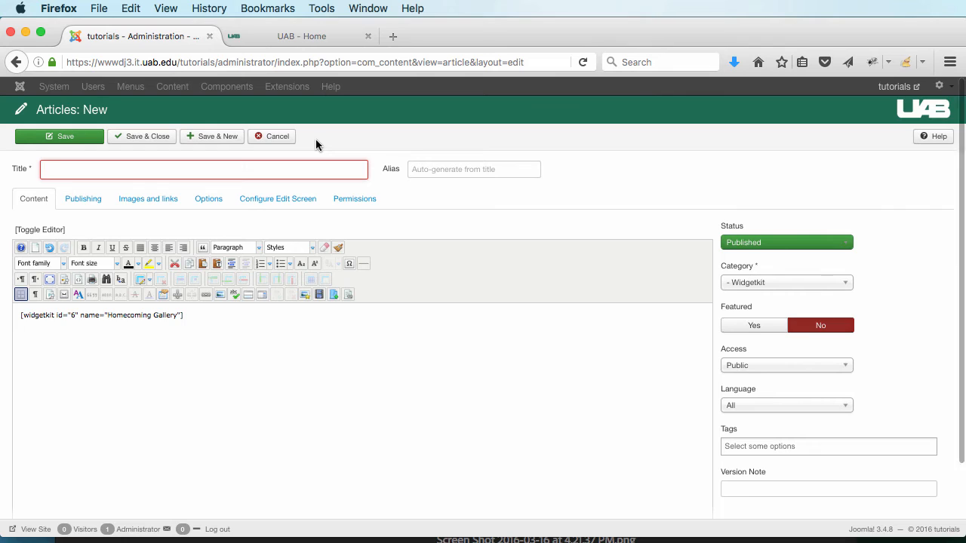
{"action": "type", "text": "Hom"}
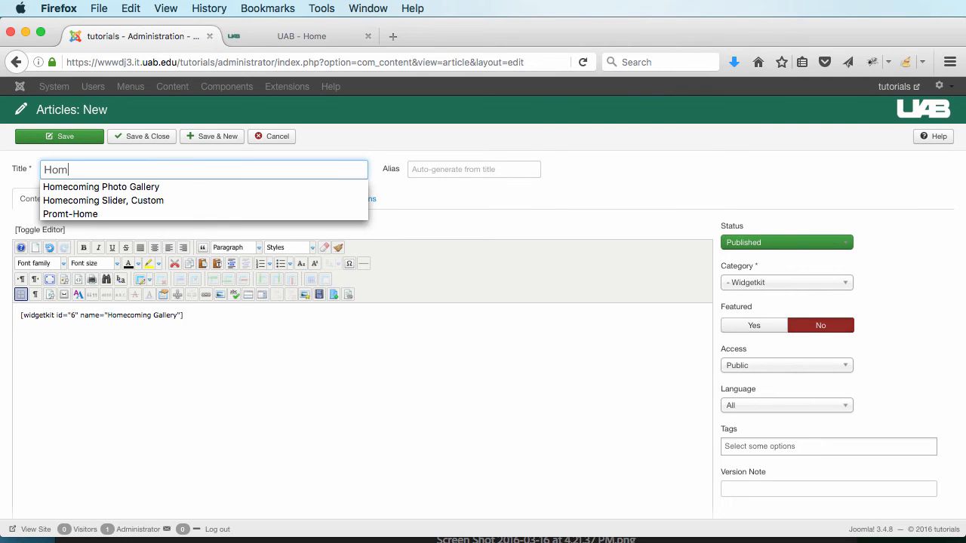
{"action": "type", "text": "ecoming"}
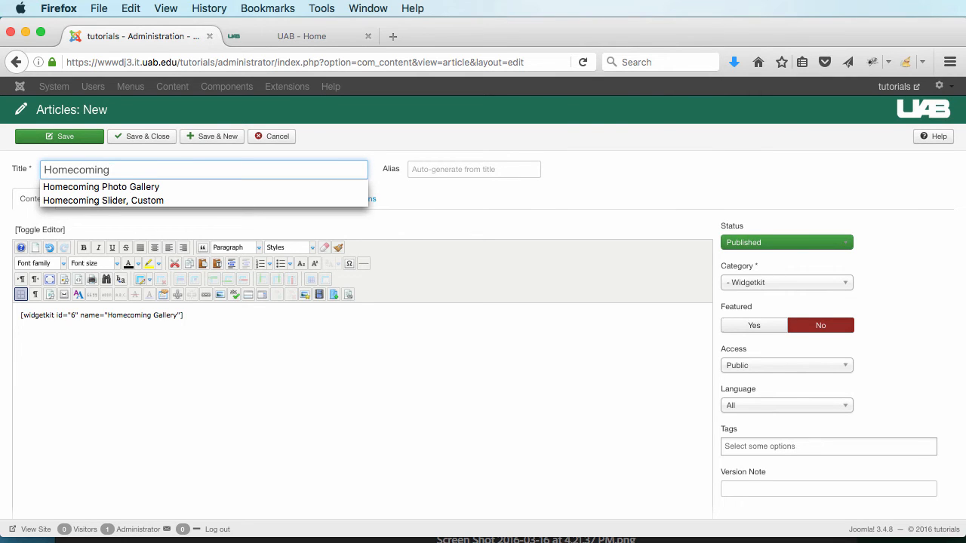
{"action": "type", "text": " Ph"}
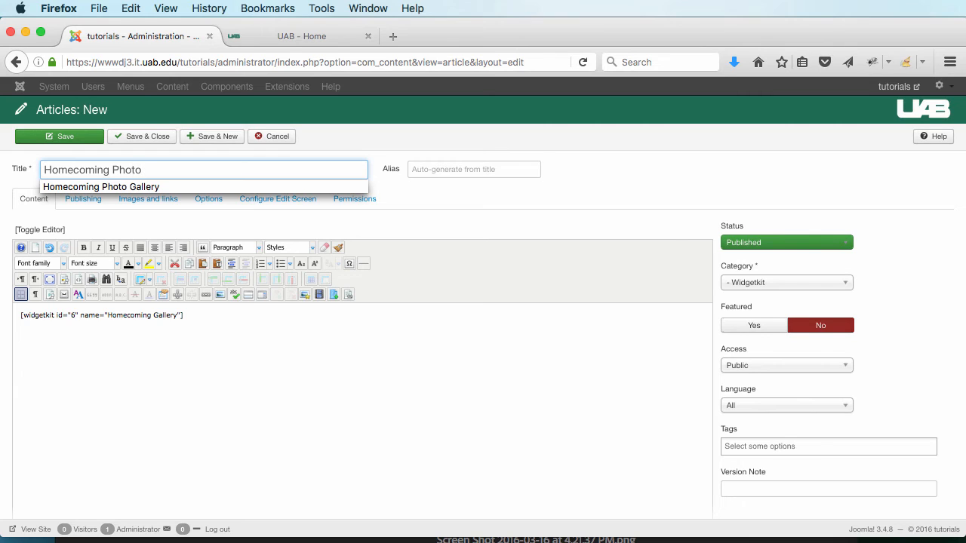
{"action": "type", "text": "oto"}
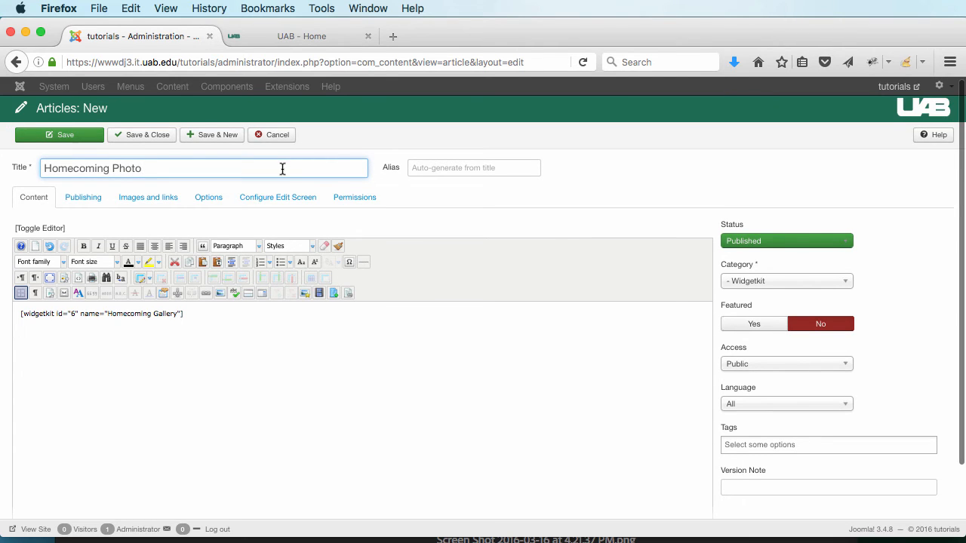
{"action": "type", "text": " Gallery"}
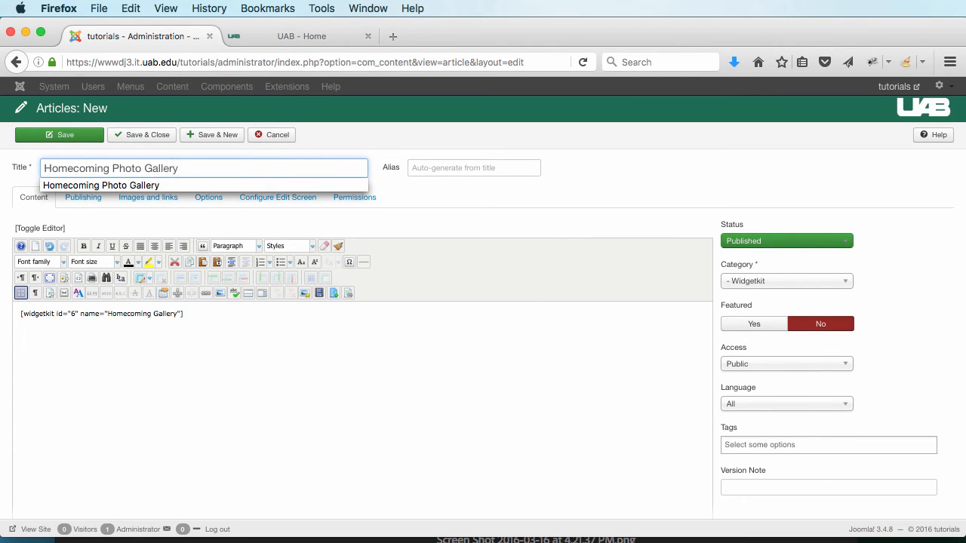
{"action": "left_click", "coordinate": [585, 218]}
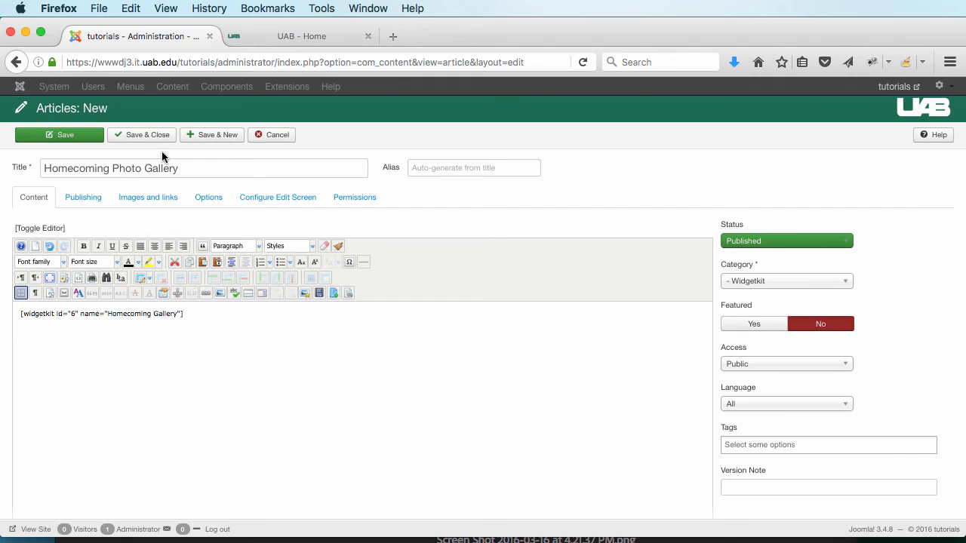
{"action": "left_click", "coordinate": [144, 136]}
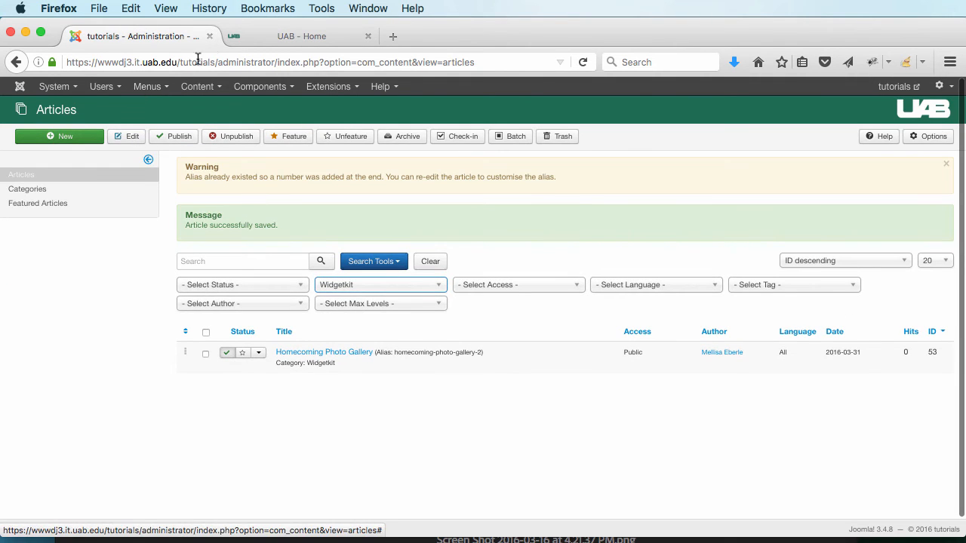
{"action": "left_click", "coordinate": [287, 36]}
Step: Reload the public site, go to Widgetkit Examples, and scroll through the Homecoming Photo Gallery article's two-column grid
{"action": "left_click", "coordinate": [583, 62]}
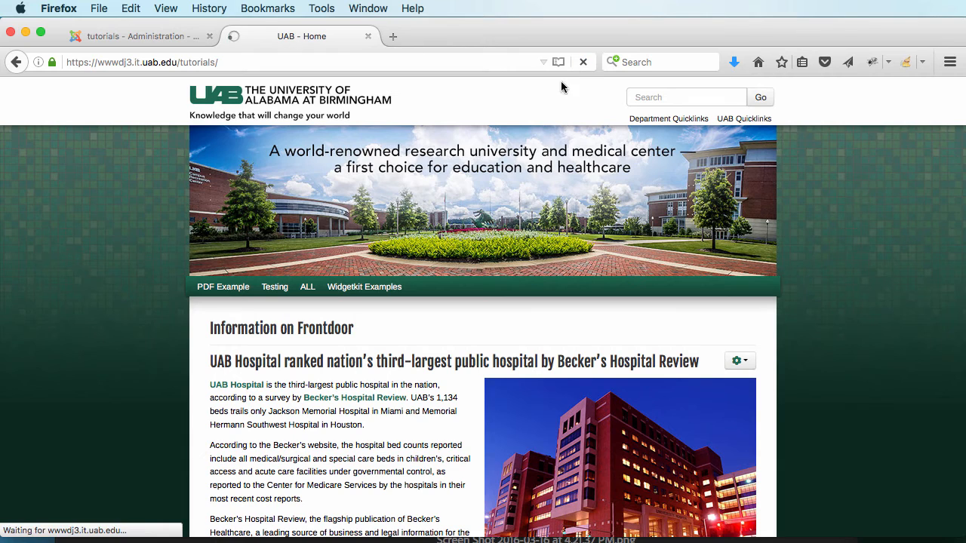
{"action": "left_click", "coordinate": [373, 291]}
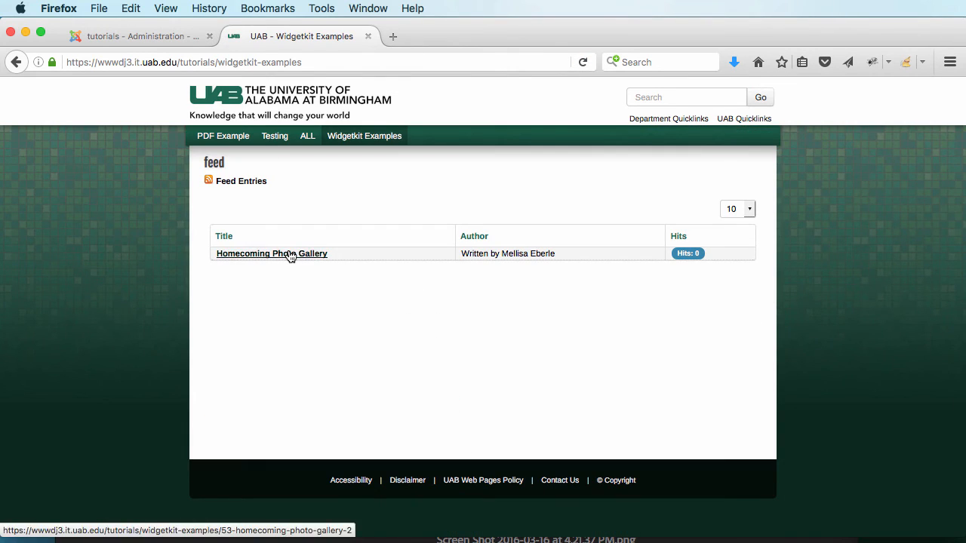
{"action": "left_click", "coordinate": [289, 255]}
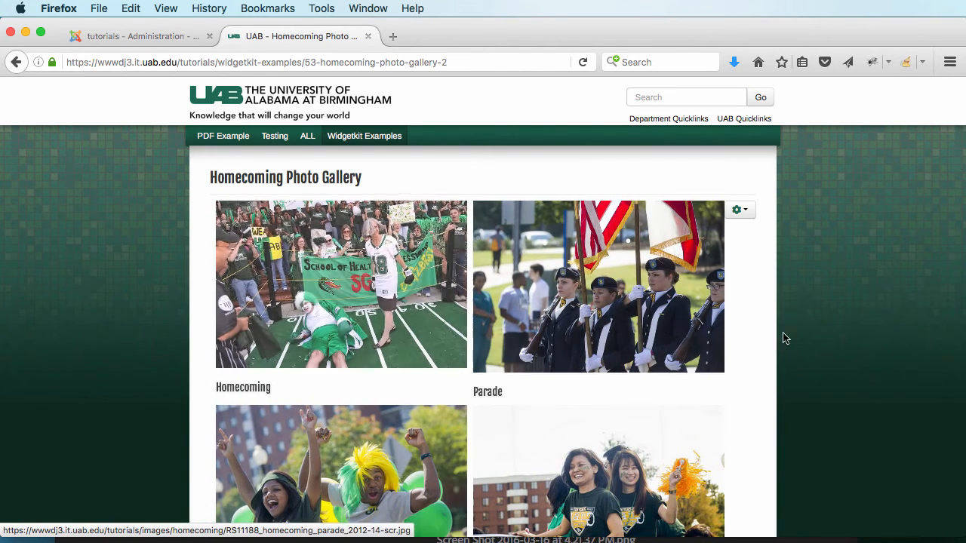
{"action": "scroll", "coordinate": [899, 409], "scroll_direction": "down", "scroll_amount": 5}
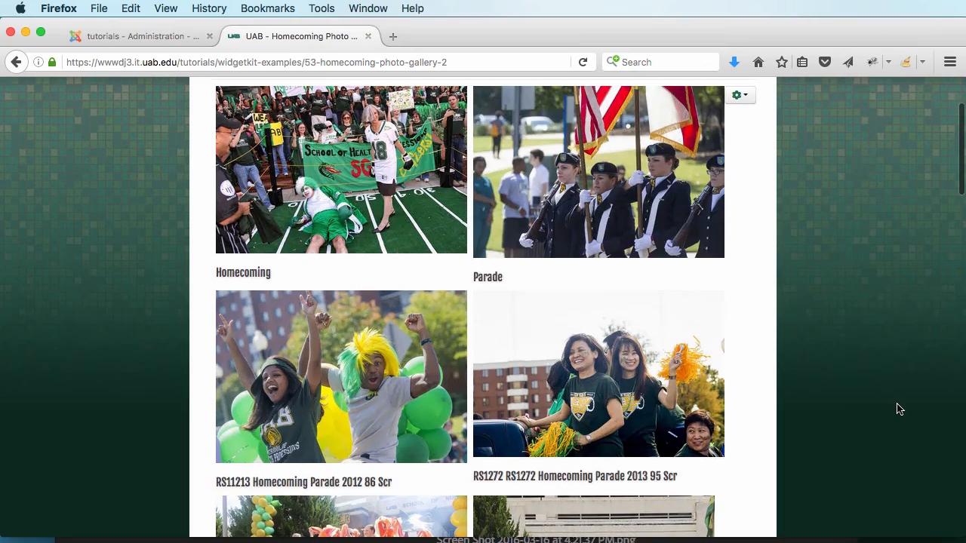
{"action": "scroll", "coordinate": [899, 408], "scroll_direction": "down", "scroll_amount": 4}
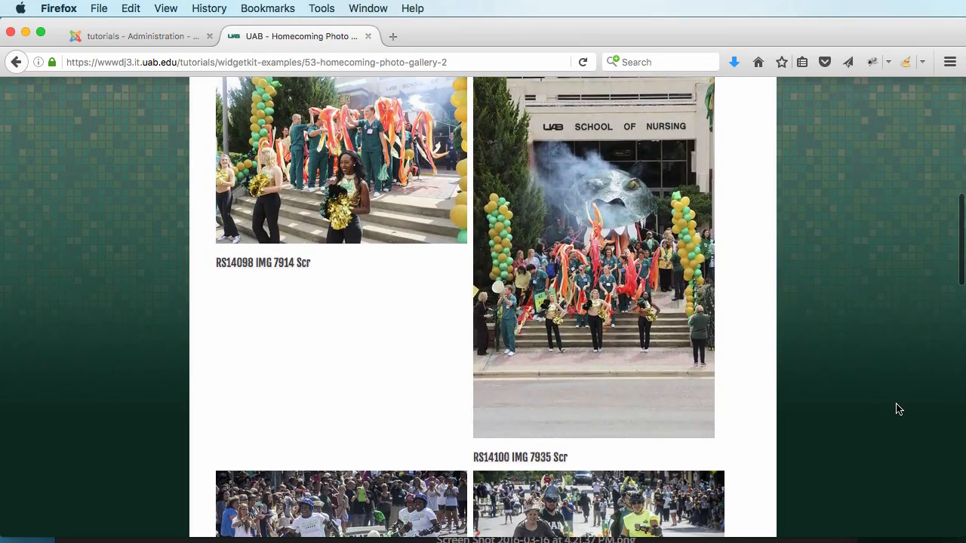
{"action": "scroll", "coordinate": [533, 292], "scroll_direction": "up", "scroll_amount": 3}
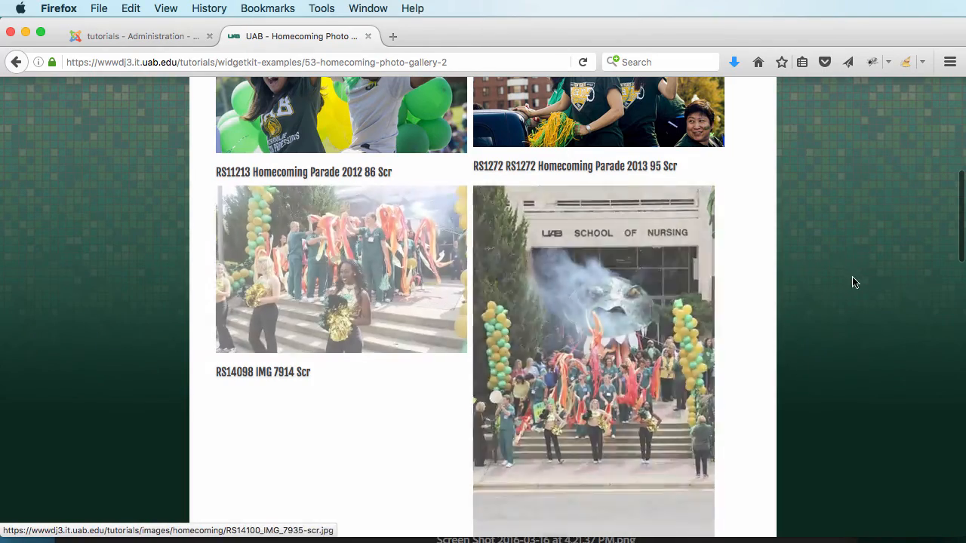
{"action": "scroll", "coordinate": [782, 284], "scroll_direction": "down", "scroll_amount": 8}
{"action": "scroll", "coordinate": [781, 284], "scroll_direction": "down", "scroll_amount": 15}
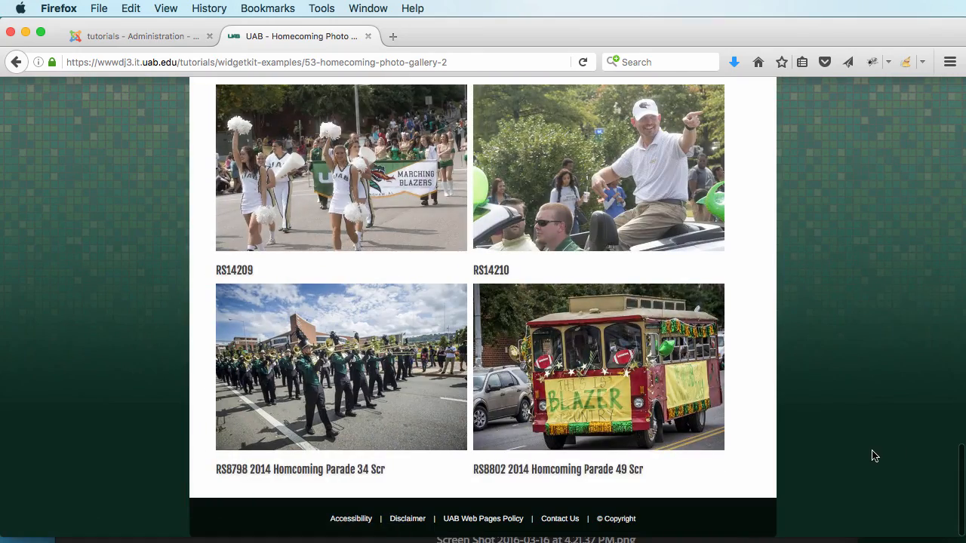
{"action": "scroll", "coordinate": [868, 452], "scroll_direction": "up", "scroll_amount": 10}
{"action": "scroll", "coordinate": [853, 447], "scroll_direction": "up", "scroll_amount": 15}
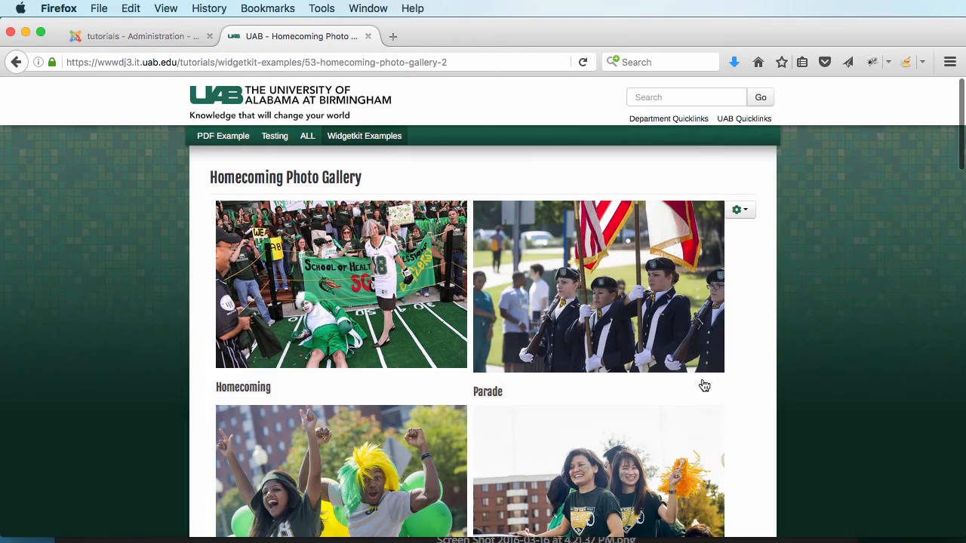
Step: In Widgetkit, set the Homecoming Gallery's Behavior setting to Dynamic Grid and save the widget
{"action": "left_click", "coordinate": [119, 38]}
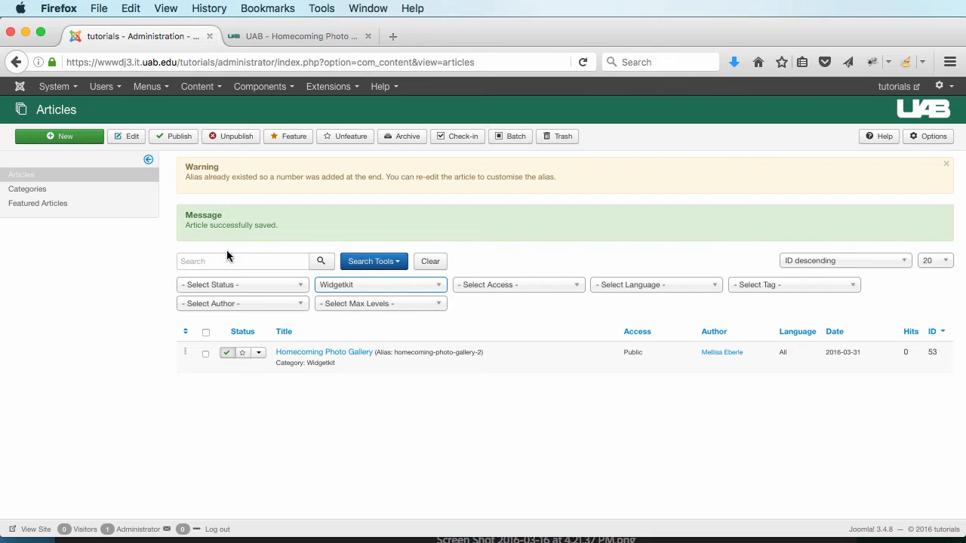
{"action": "left_click", "coordinate": [259, 87]}
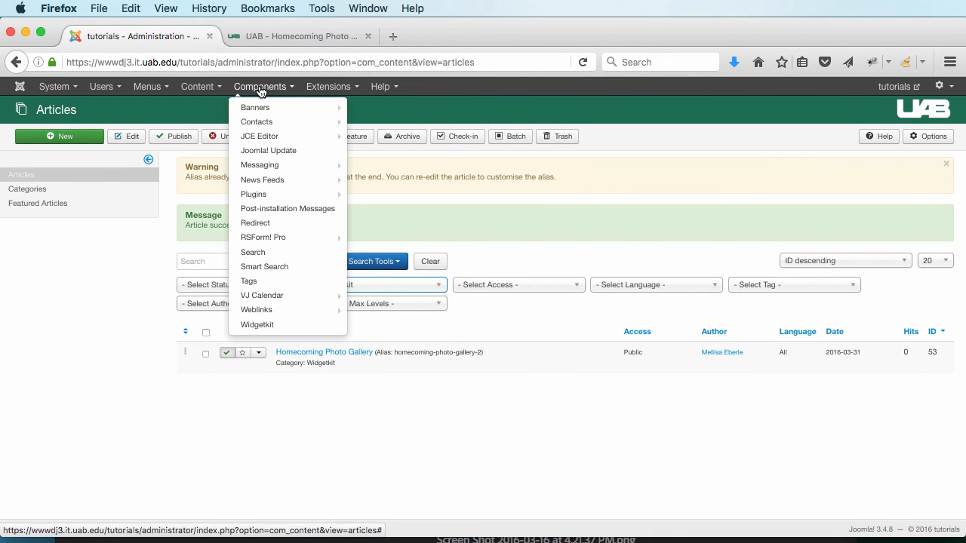
{"action": "left_click", "coordinate": [289, 327]}
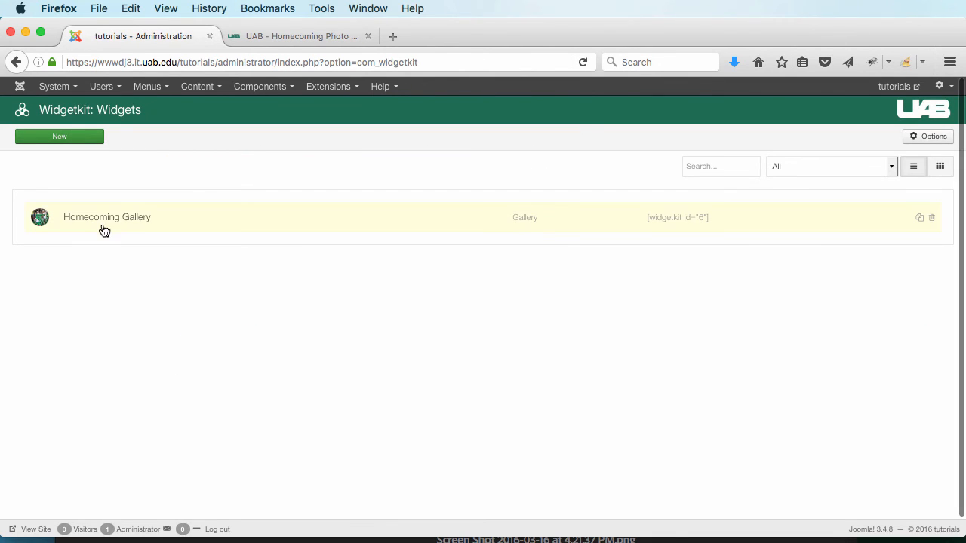
{"action": "left_click", "coordinate": [115, 218]}
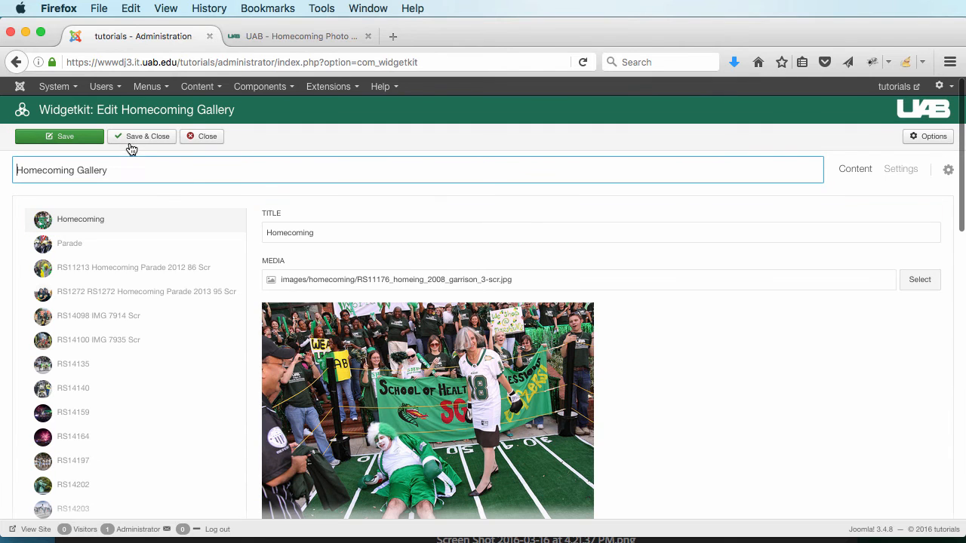
{"action": "left_click", "coordinate": [896, 171]}
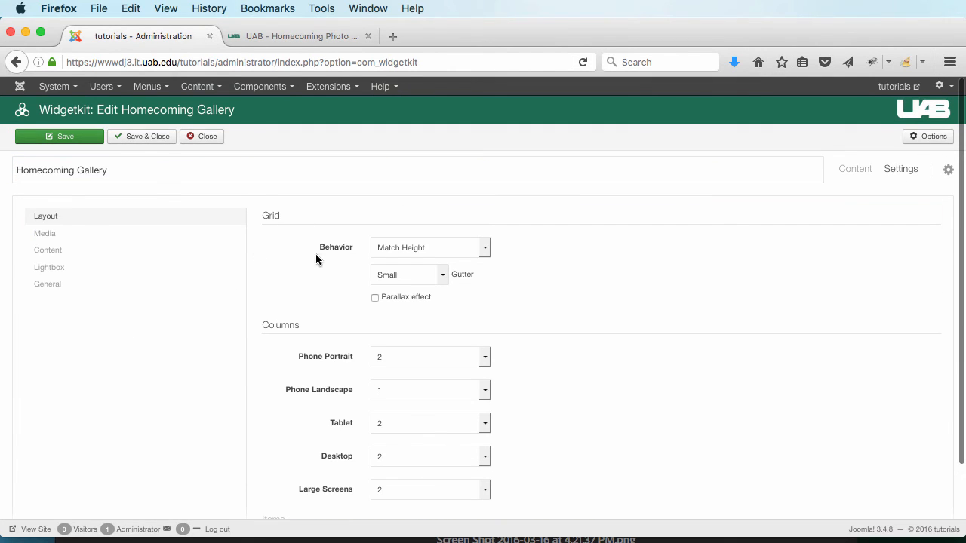
{"action": "left_click", "coordinate": [403, 250]}
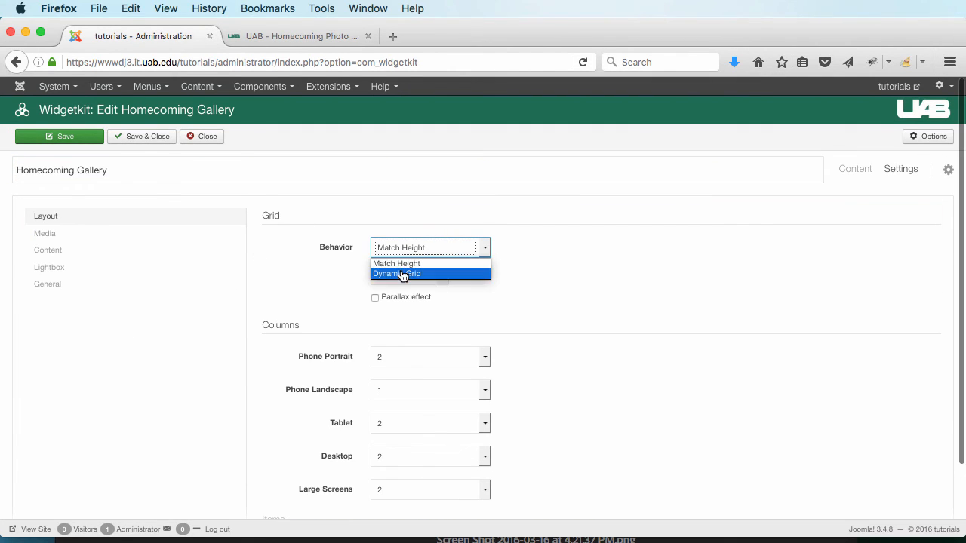
{"action": "left_click", "coordinate": [465, 278]}
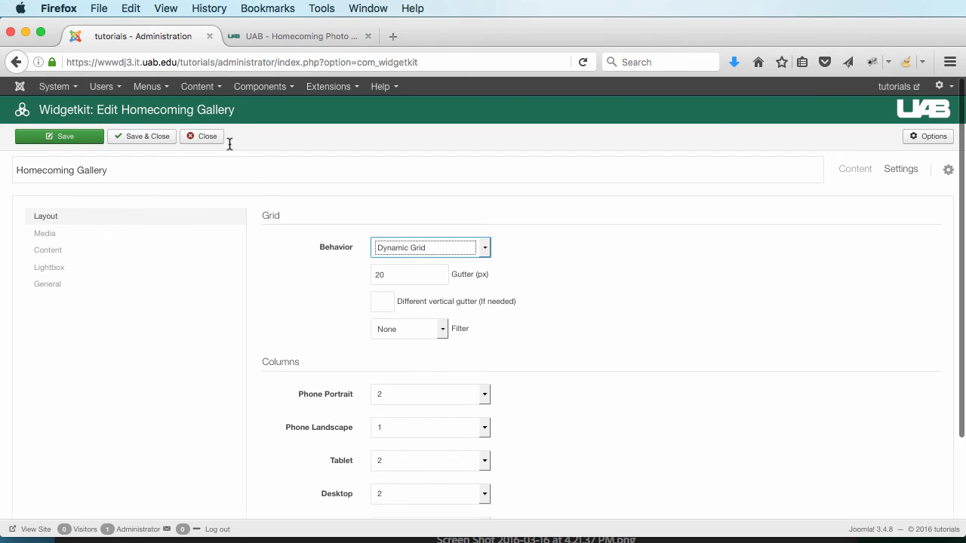
{"action": "left_click", "coordinate": [71, 140]}
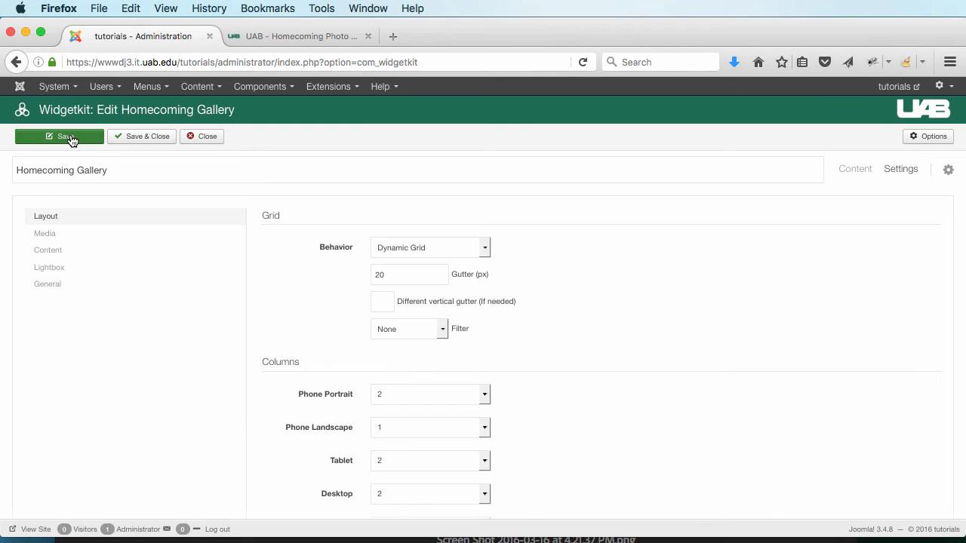
{"action": "left_click", "coordinate": [332, 34]}
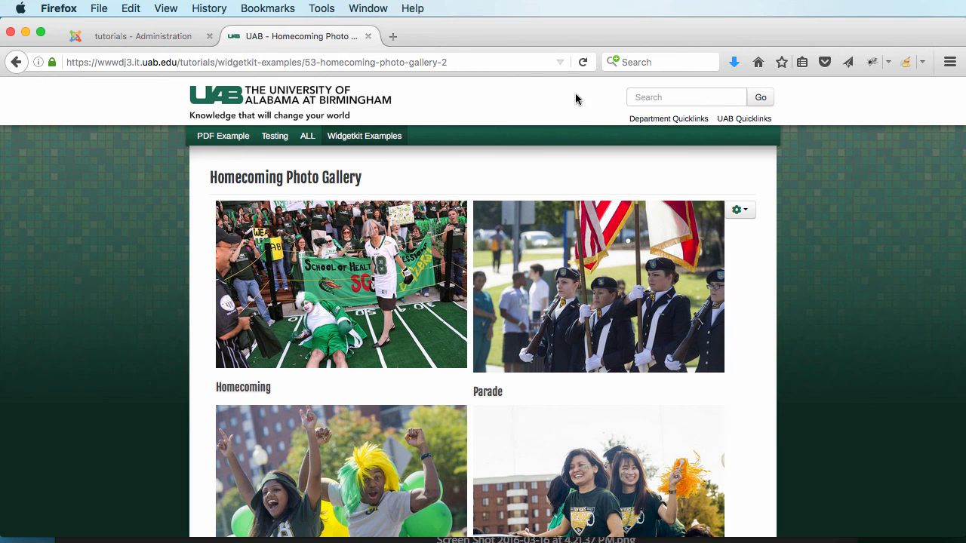
Step: Reload the gallery page and scroll down to check the staggered two-column Dynamic Grid layout
{"action": "left_click", "coordinate": [583, 64]}
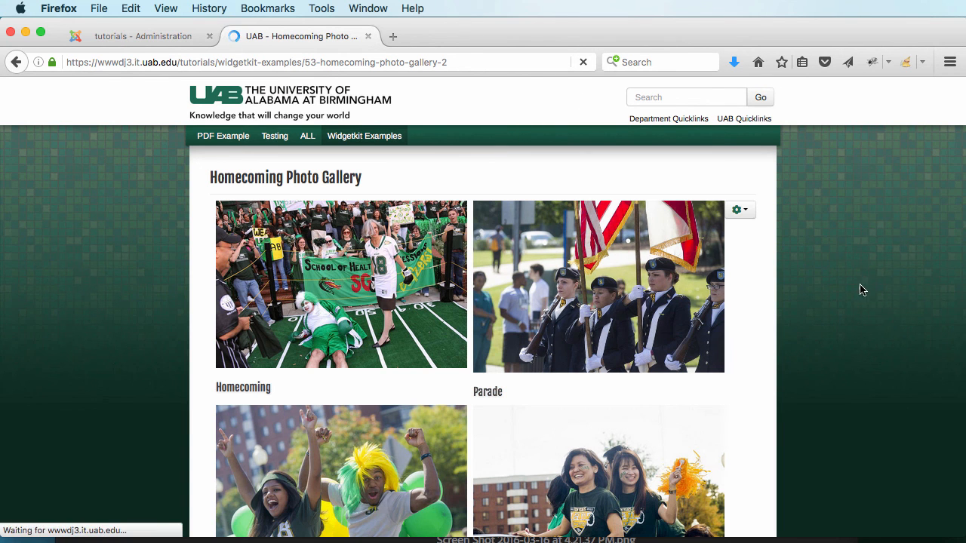
{"action": "scroll", "coordinate": [853, 316], "scroll_direction": "down", "scroll_amount": 10}
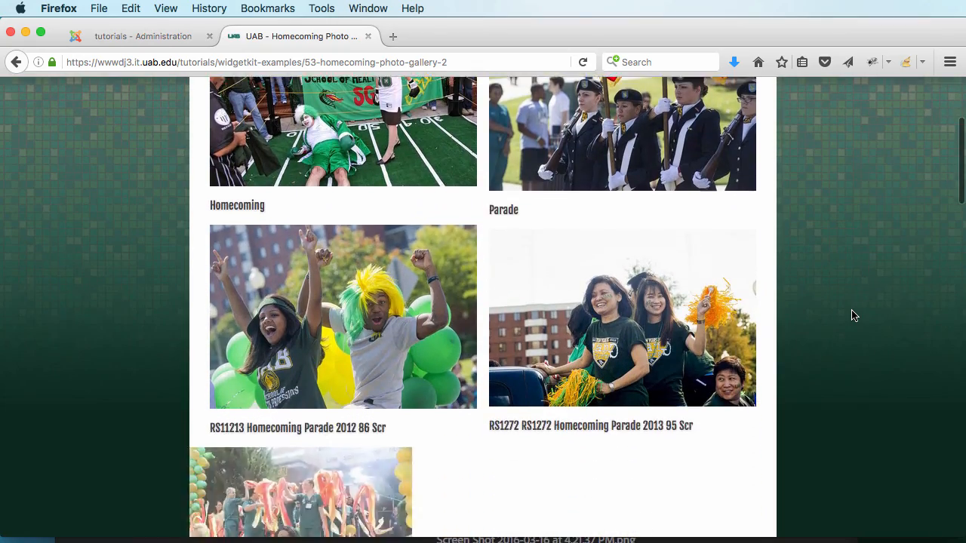
{"action": "scroll", "coordinate": [853, 316], "scroll_direction": "down", "scroll_amount": 3}
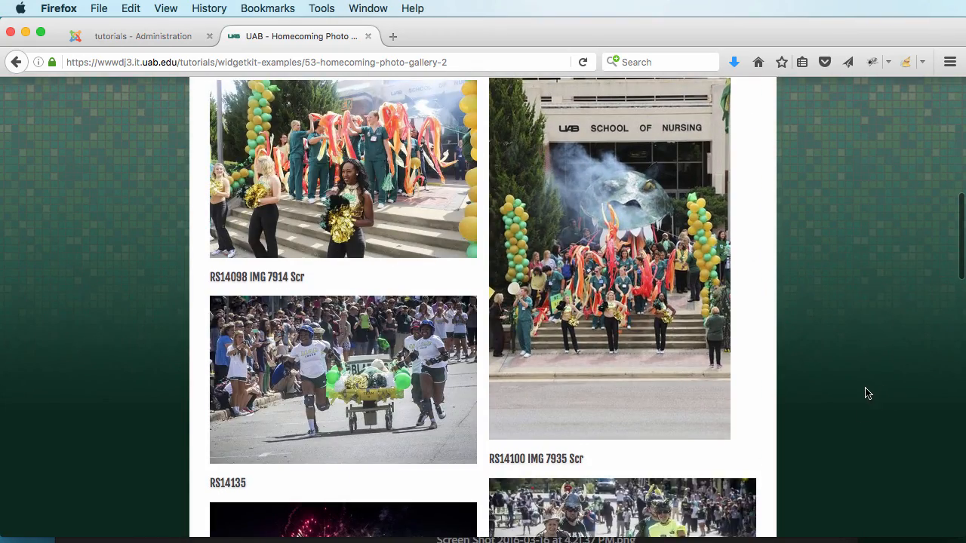
{"action": "scroll", "coordinate": [866, 393], "scroll_direction": "down", "scroll_amount": 7}
{"action": "scroll", "coordinate": [867, 393], "scroll_direction": "down", "scroll_amount": 6}
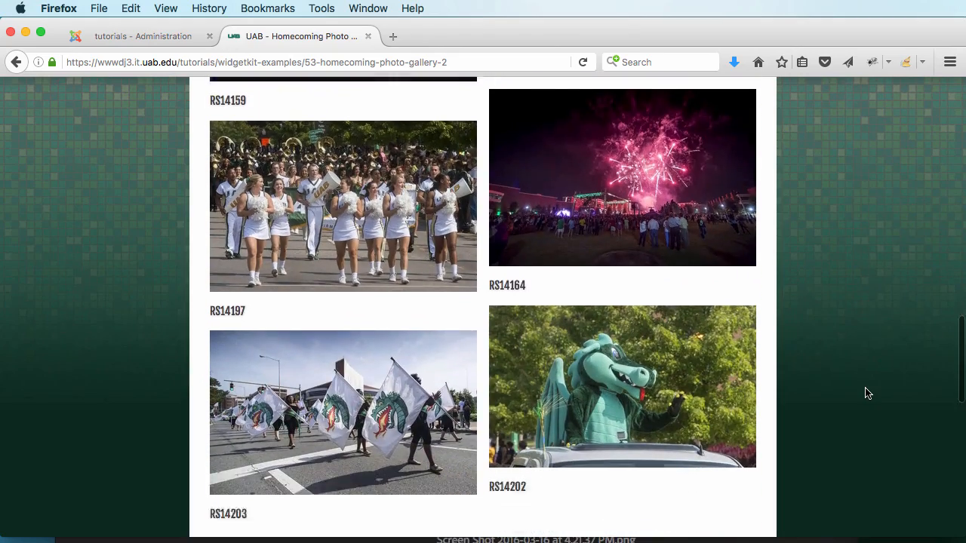